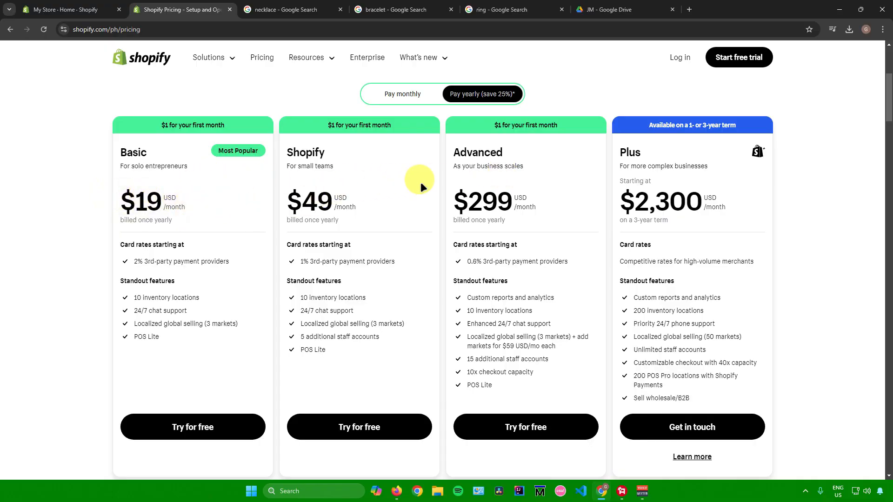
# Step: Open the Shopify App Store from the store admin's recommended apps
pyautogui.click(91, 9)
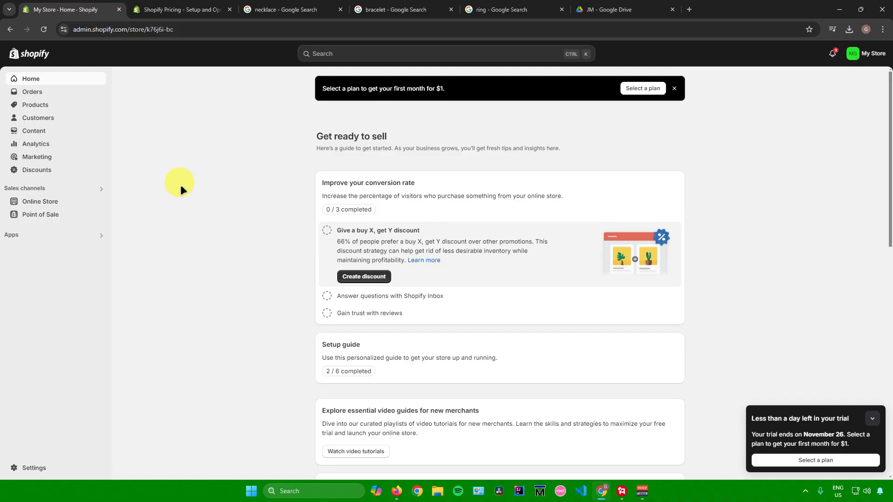
pyautogui.click(60, 233)
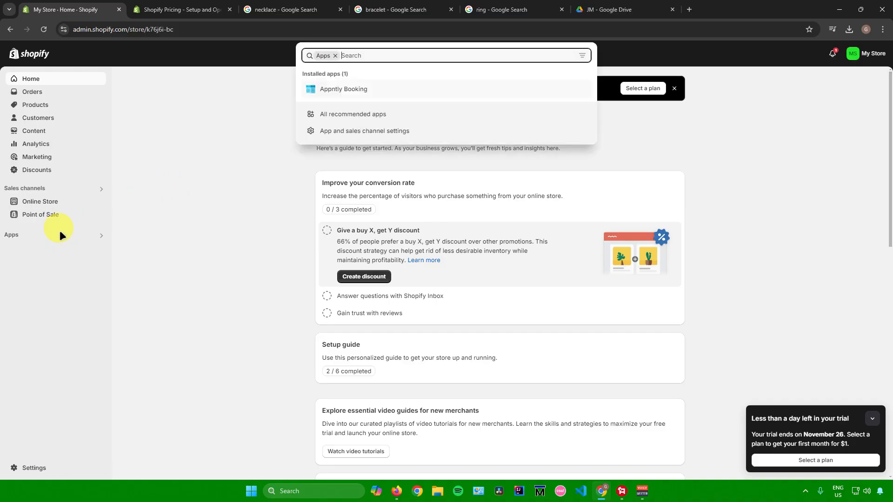
pyautogui.click(331, 114)
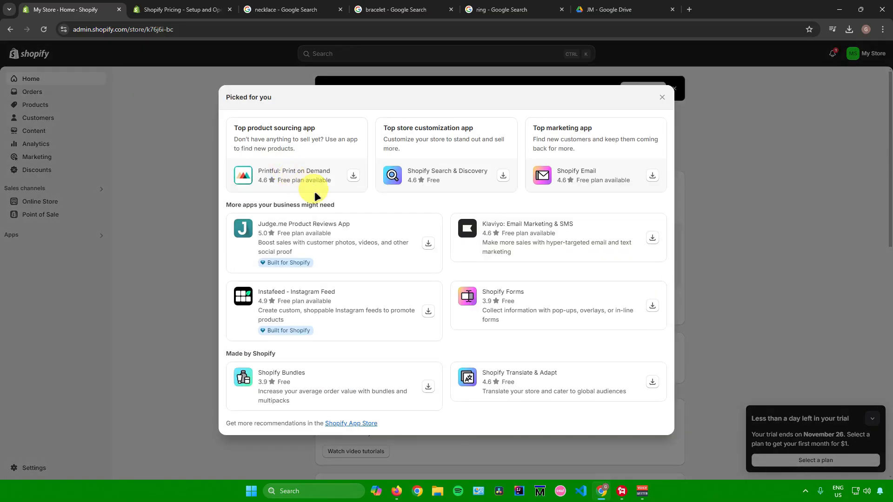
pyautogui.click(354, 424)
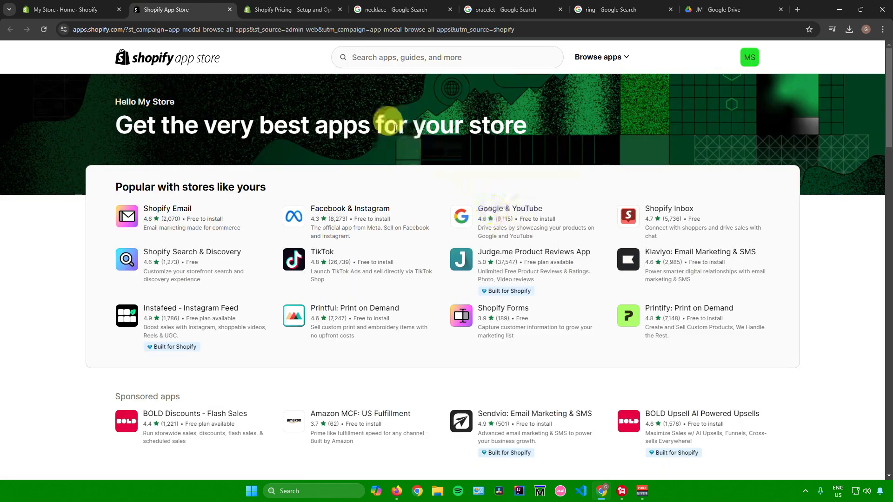
# Step: Search the App Store for cjdrop and install the CJdropshipping: Much Faster app
pyautogui.click(421, 58)
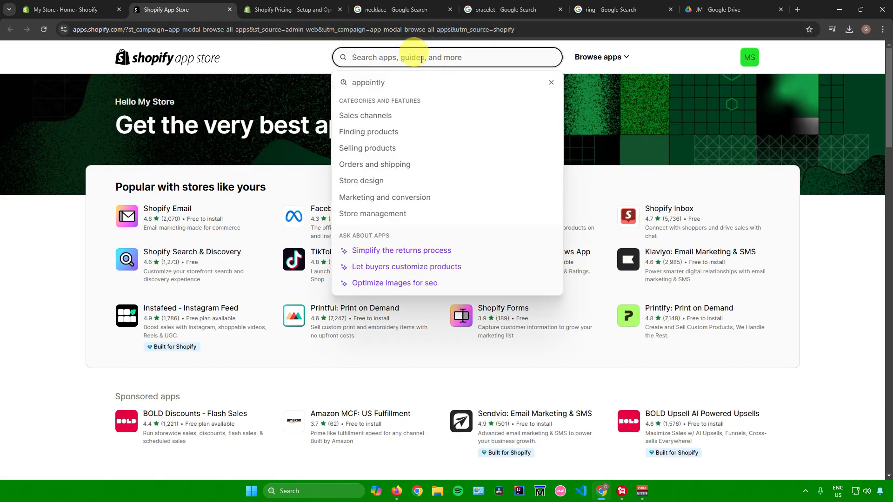
pyautogui.write('cjdro')
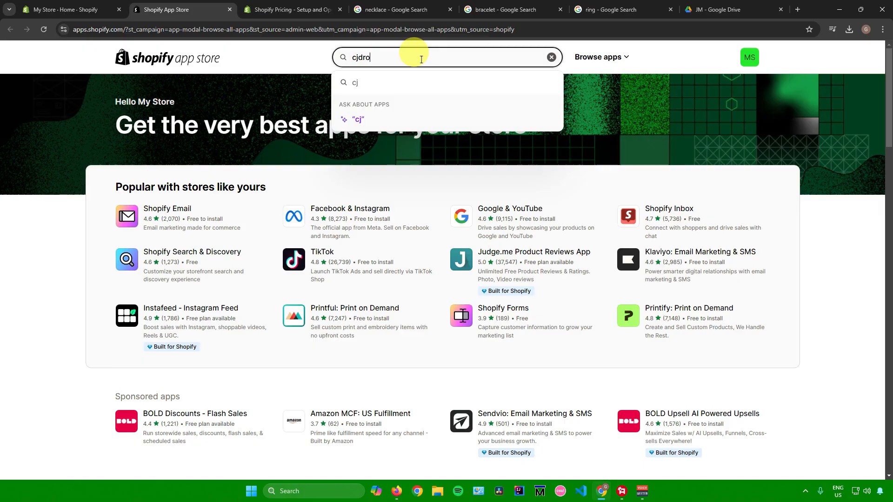
pyautogui.write('p')
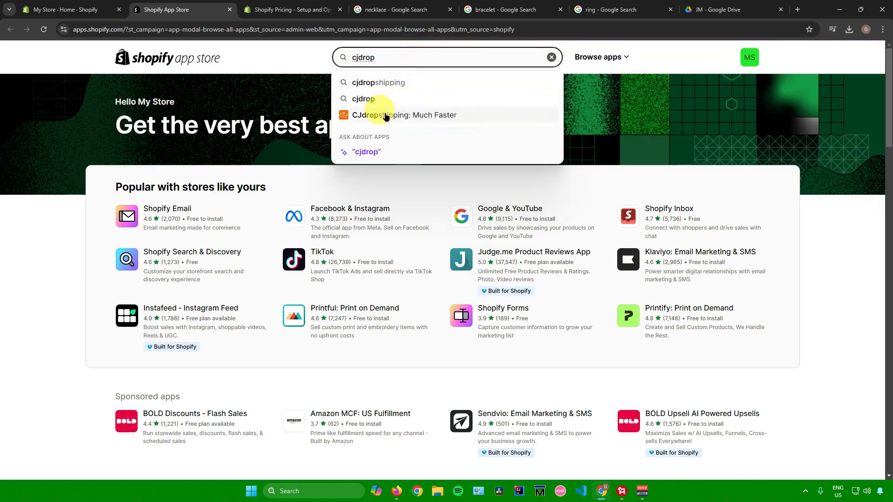
pyautogui.click(385, 115)
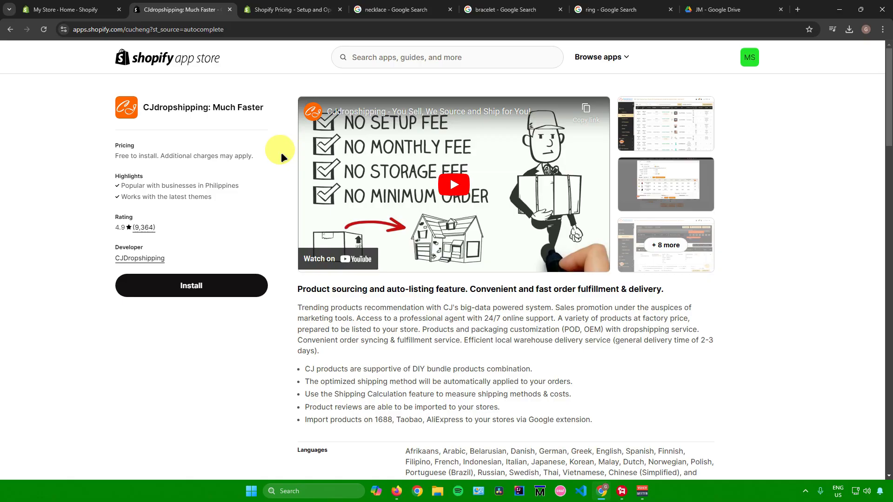
pyautogui.click(206, 285)
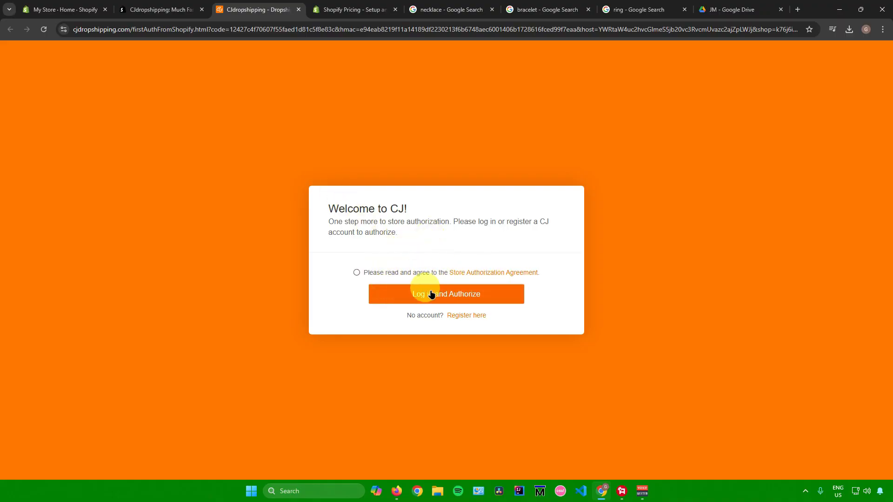
# Step: Register a CJdropshipping account for store authorization by signing up with the Google account
pyautogui.click(477, 313)
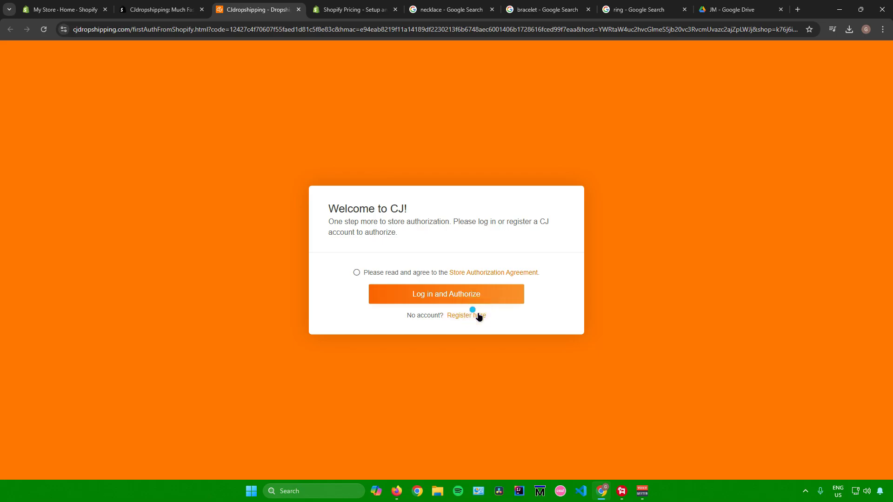
pyautogui.click(450, 290)
pyautogui.click(449, 292)
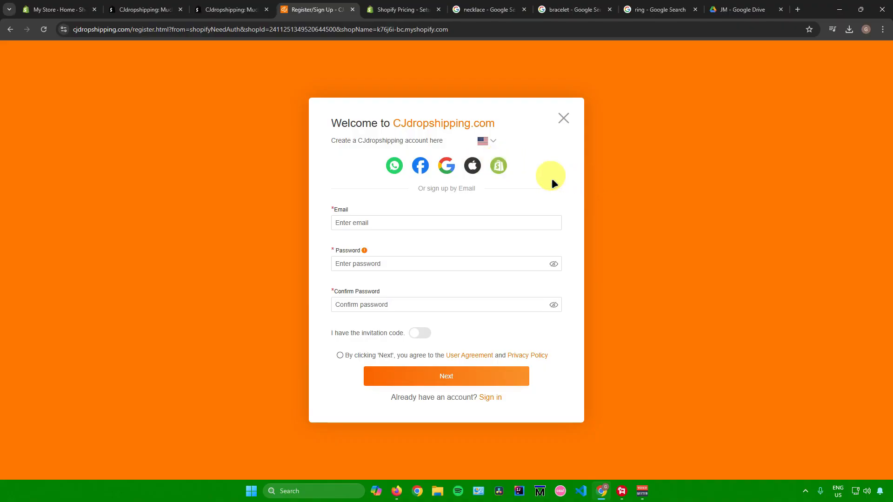
pyautogui.click(445, 166)
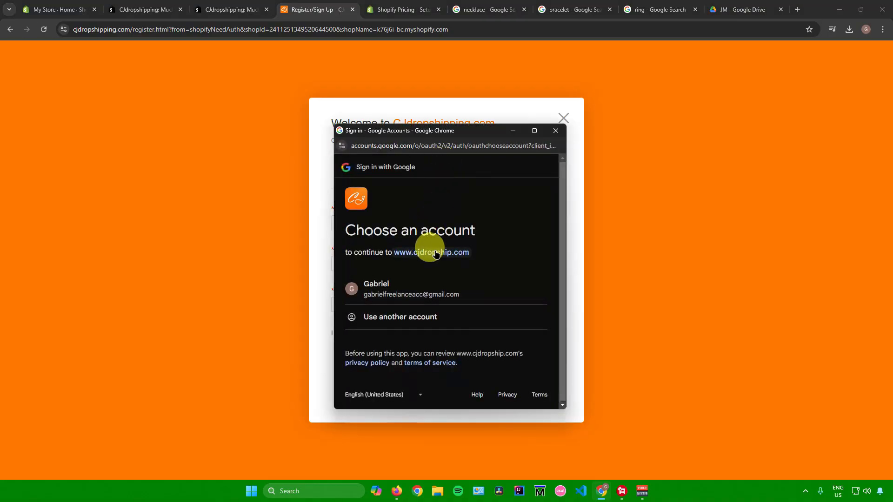
pyautogui.click(412, 289)
pyautogui.click(494, 353)
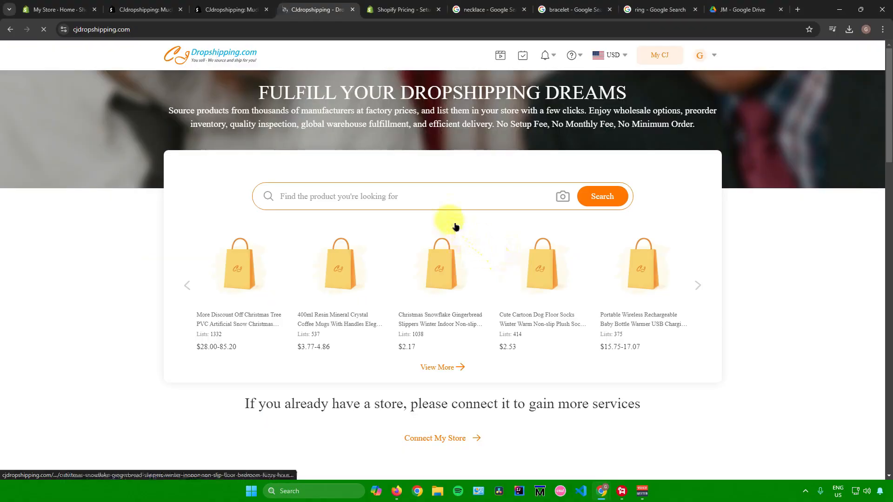
# Step: Browse the CJdropshipping home page's featured products and open the full product list
pyautogui.scroll(-4, 439, 192)
pyautogui.scroll(4, 441, 190)
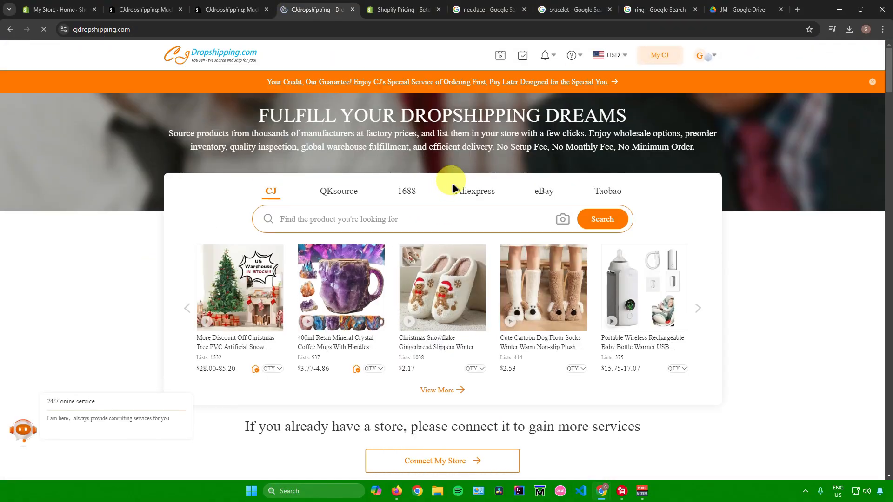
pyautogui.scroll(-5, 735, 228)
pyautogui.scroll(-4, 734, 227)
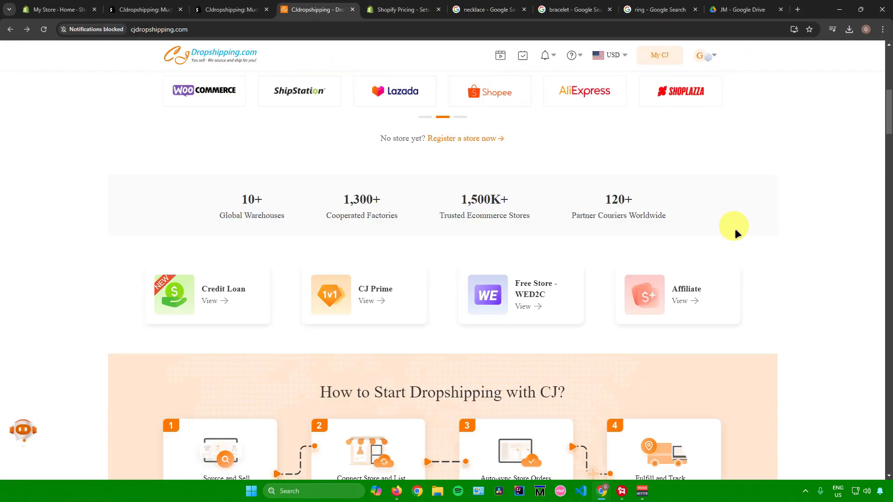
pyautogui.scroll(-5, 428, 205)
pyautogui.scroll(9, 386, 209)
pyautogui.scroll(5, 344, 204)
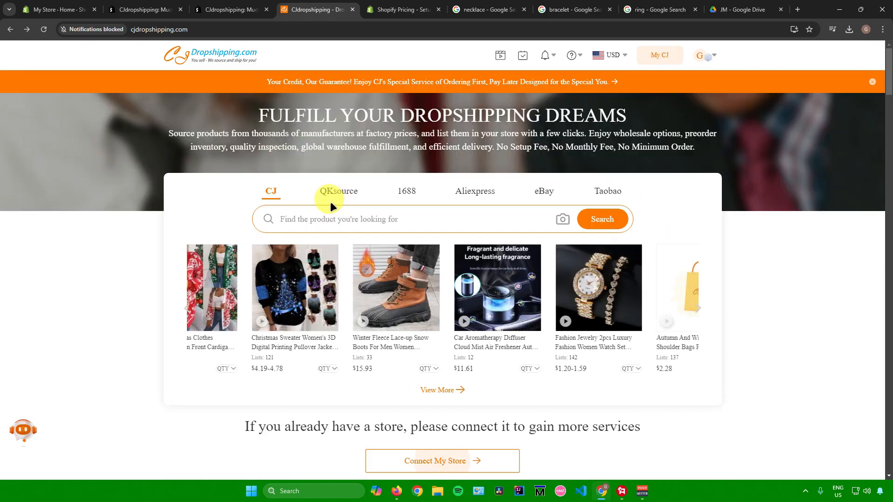
pyautogui.scroll(-3, 743, 298)
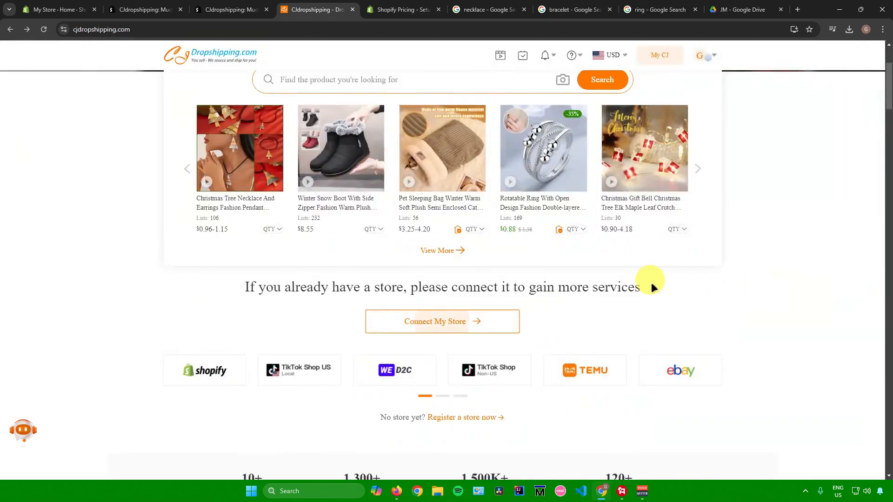
pyautogui.scroll(3, 296, 177)
pyautogui.click(300, 215)
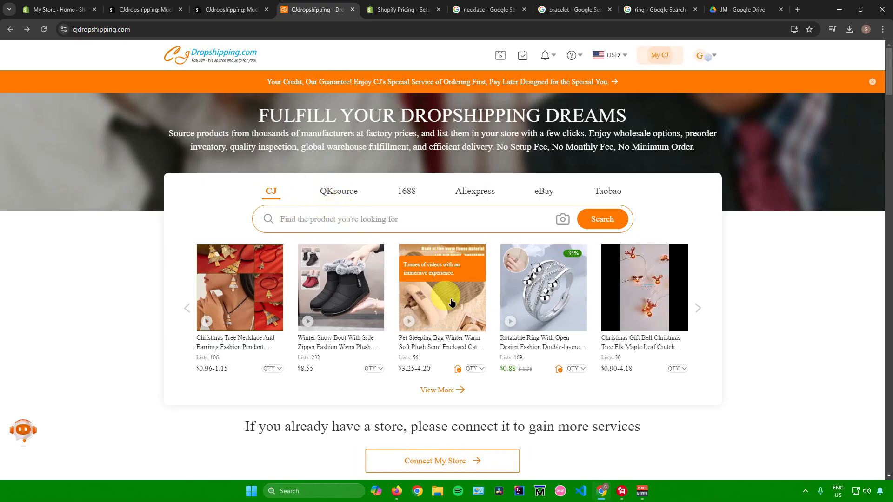
pyautogui.click(697, 307)
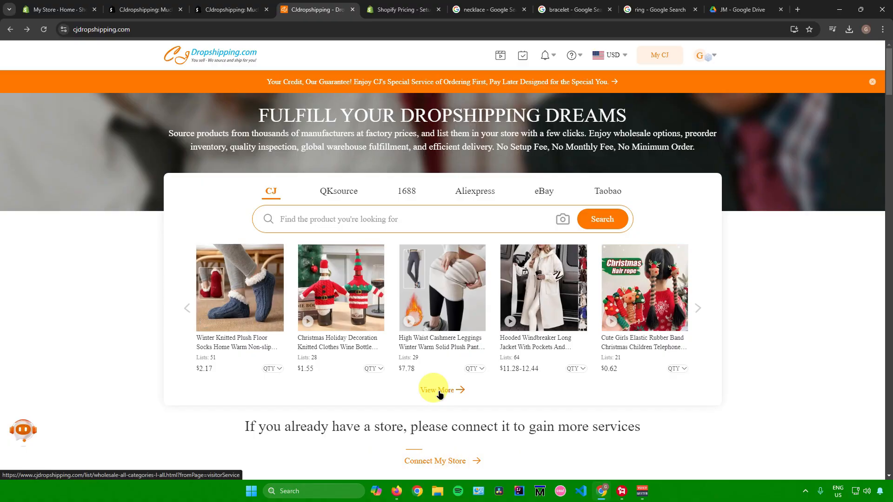
pyautogui.click(445, 391)
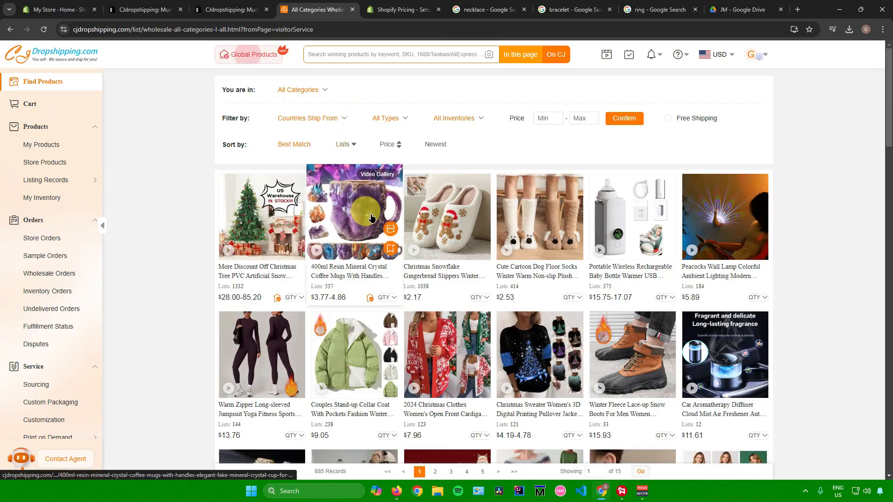
# Step: Browse the all-categories product list
pyautogui.scroll(-15, 371, 218)
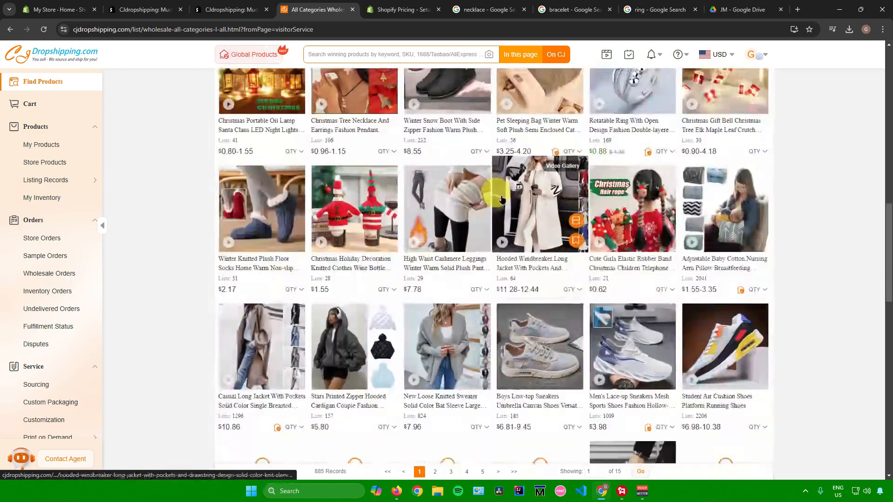
pyautogui.scroll(15, 464, 186)
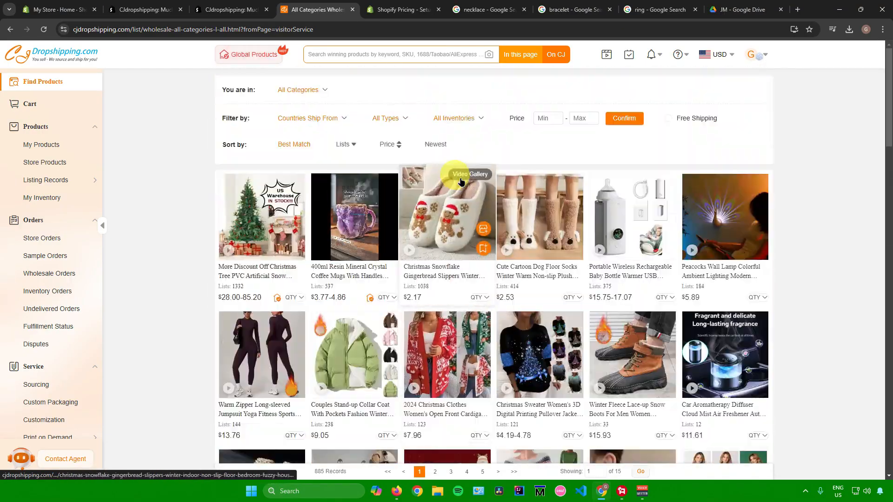
pyautogui.click(311, 60)
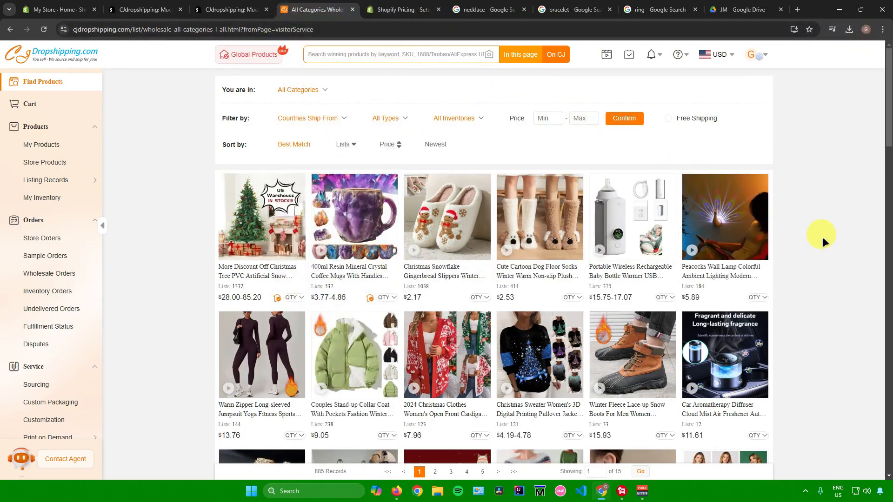
pyautogui.scroll(-8, 788, 246)
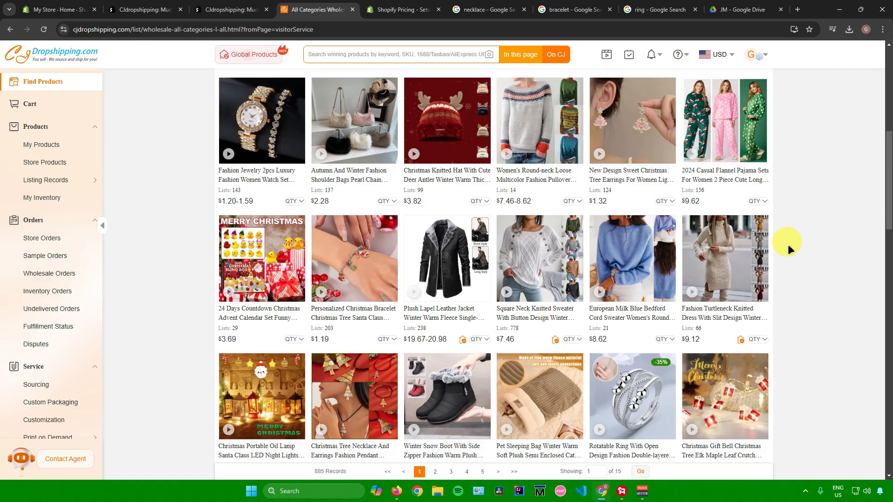
pyautogui.scroll(-6, 788, 244)
pyautogui.scroll(11, 788, 244)
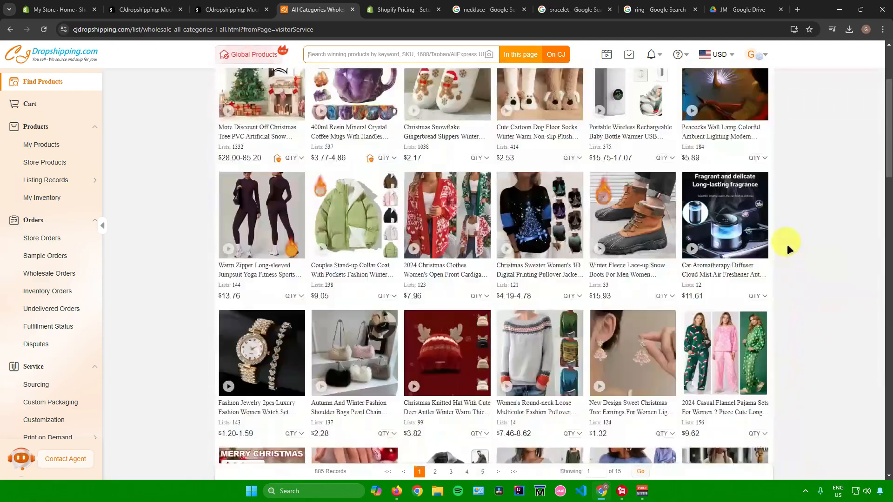
pyautogui.scroll(3, 786, 244)
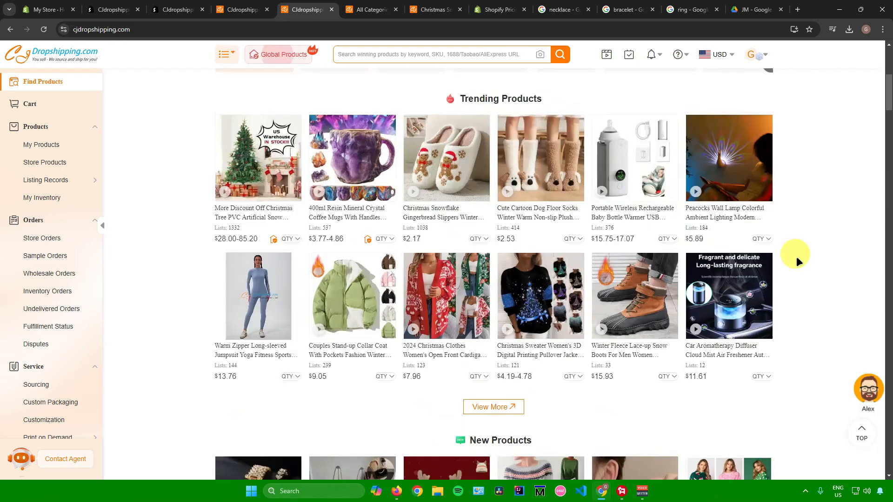
pyautogui.scroll(1, 793, 255)
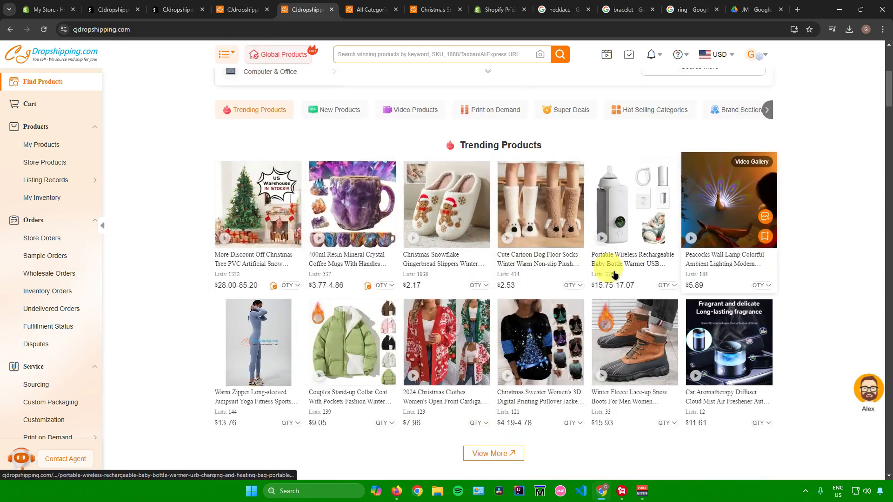
# Step: Open the 2024 Christmas Clothes Women's Open Front Cardigan product from the trending products
pyautogui.click(373, 58)
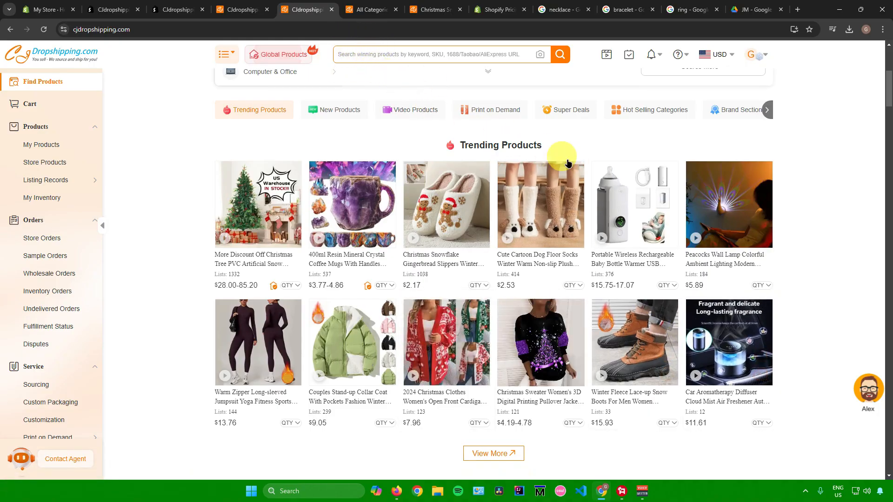
pyautogui.scroll(-3, 565, 430)
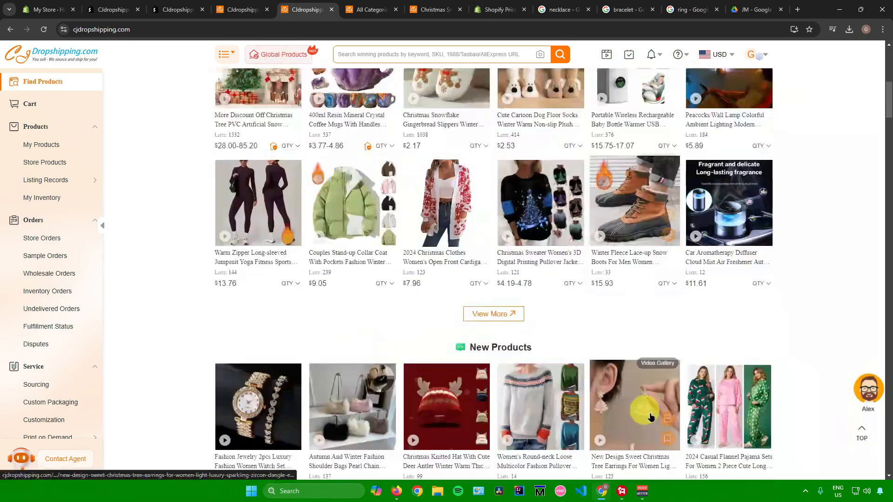
pyautogui.scroll(-5, 515, 300)
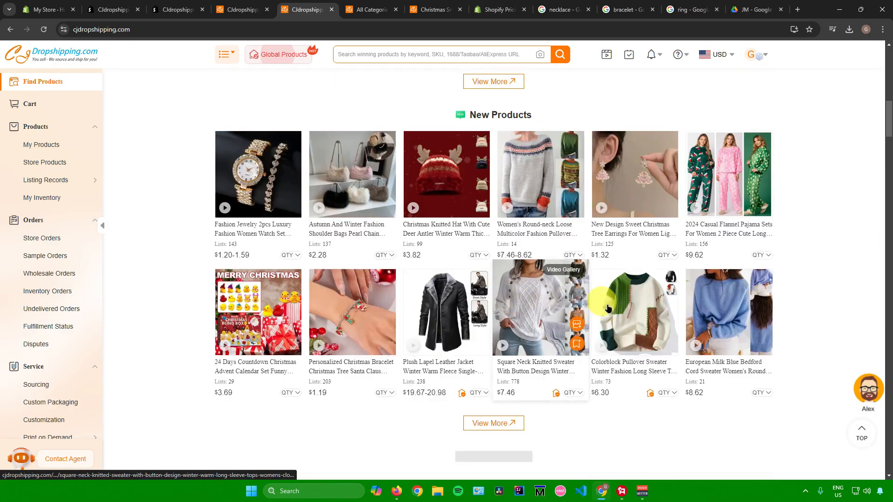
pyautogui.scroll(4, 803, 300)
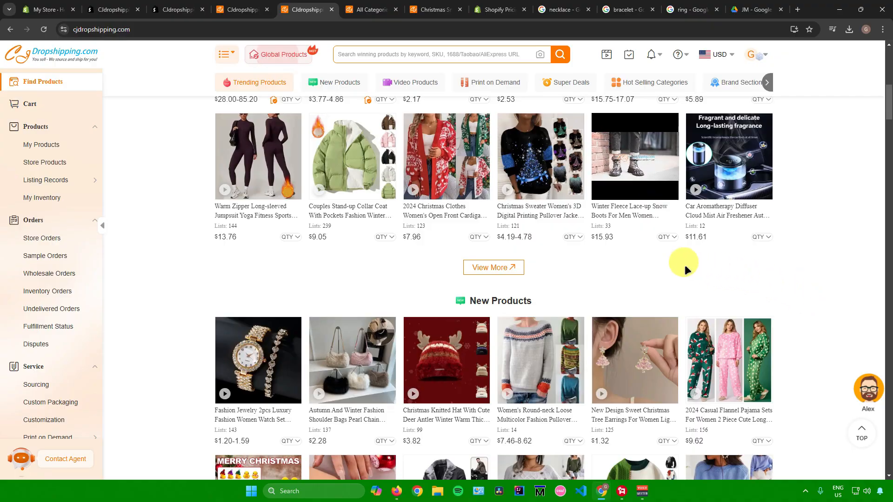
pyautogui.click(427, 181)
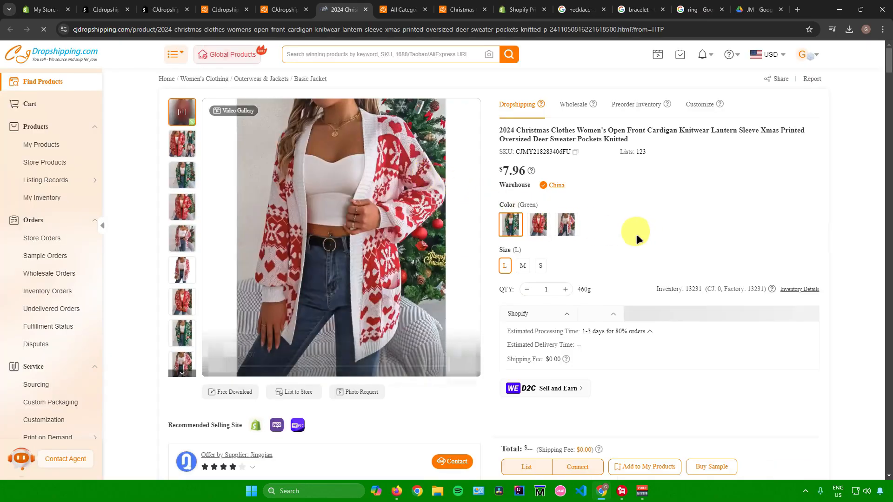
# Step: Choose the Green color of the cardigan and open its listing form for the store
pyautogui.scroll(-4, 524, 276)
pyautogui.scroll(4, 525, 275)
pyautogui.click(511, 228)
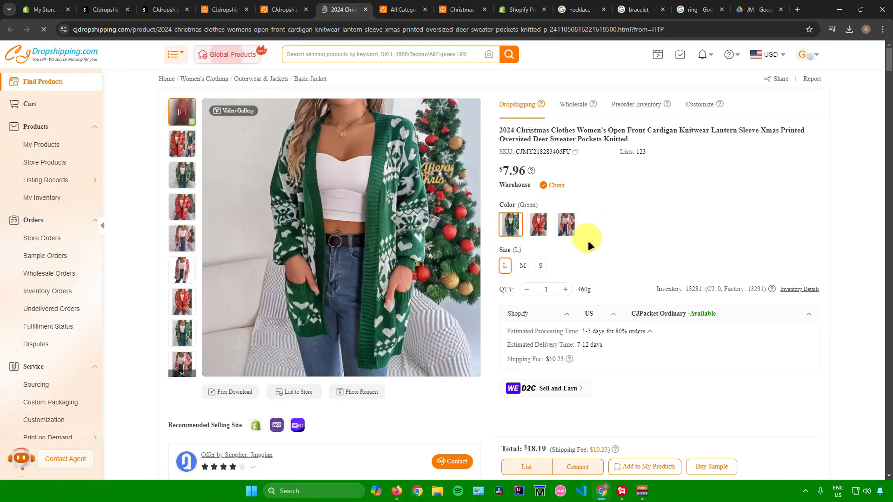
pyautogui.click(528, 464)
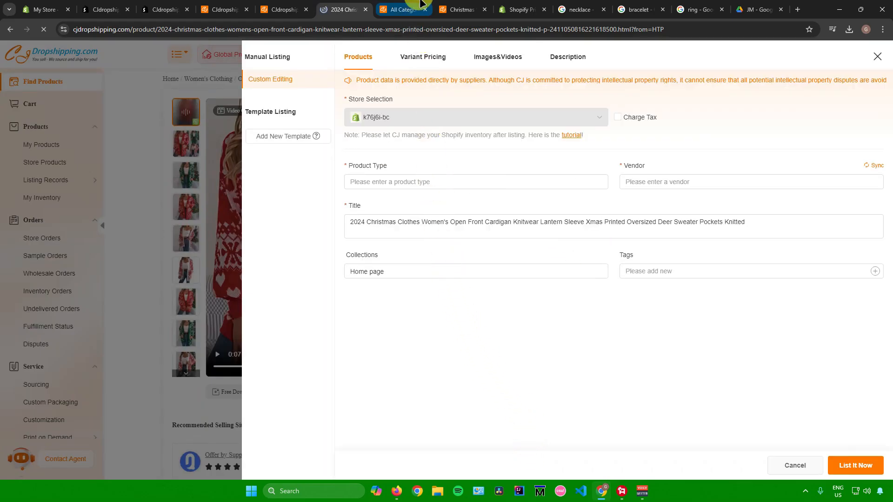
# Step: Review the listing form's Variant Pricing, Images & Videos and Description sections before returning to Products
pyautogui.click(548, 183)
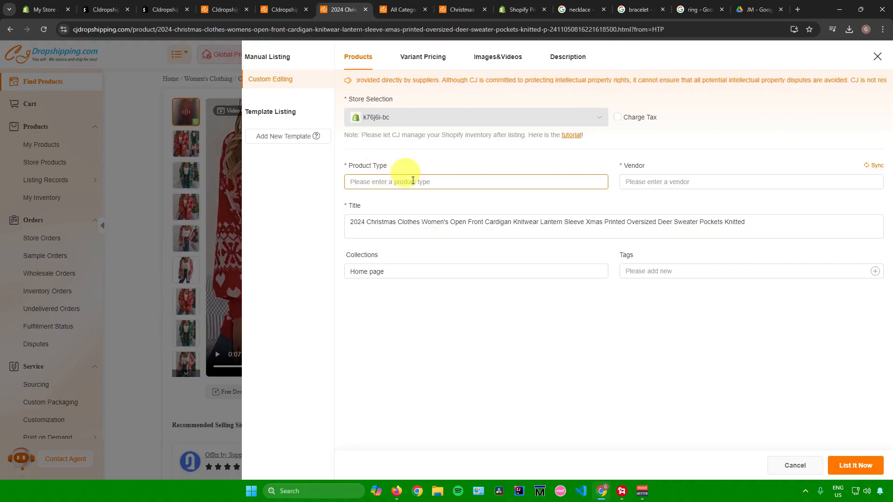
pyautogui.click(425, 58)
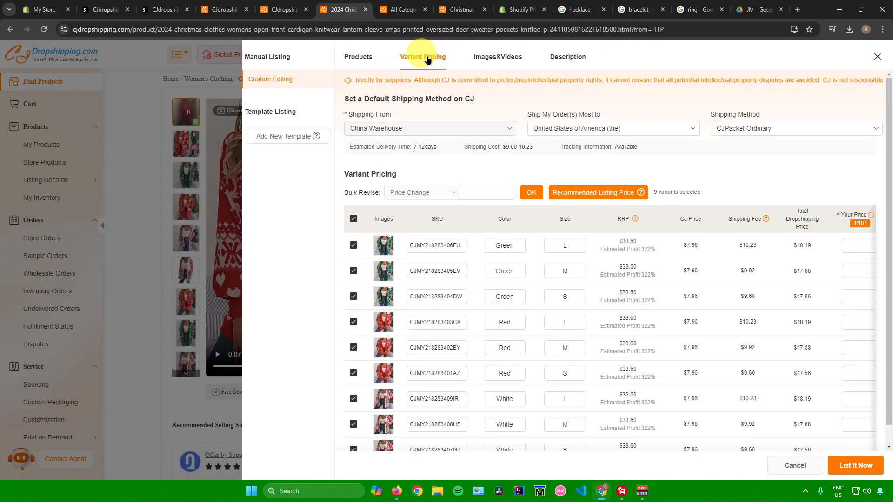
pyautogui.click(484, 58)
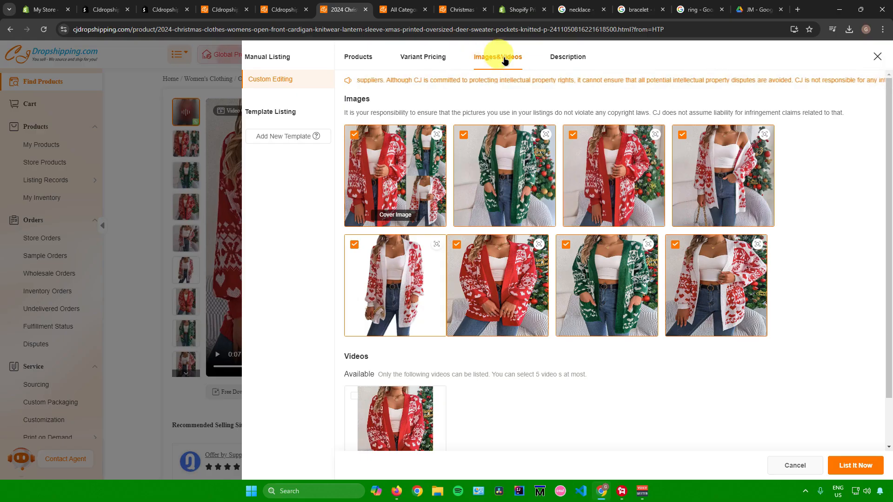
pyautogui.click(570, 58)
pyautogui.scroll(-5, 528, 168)
pyautogui.scroll(6, 488, 219)
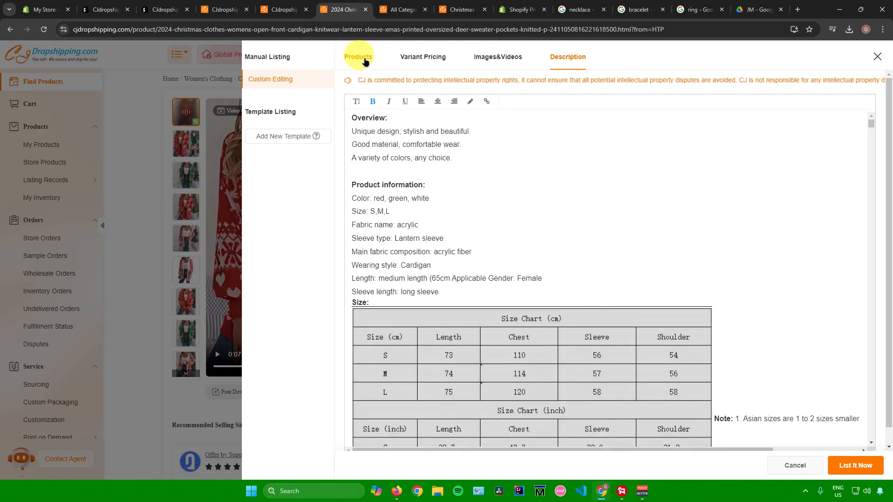
pyautogui.click(365, 62)
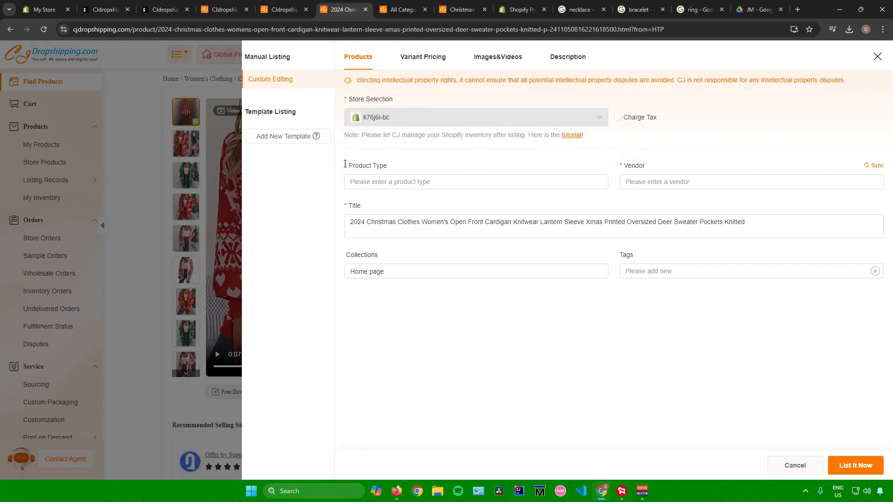
# Step: Set the listing's product type to Clothes
pyautogui.moveTo(345, 164); pyautogui.dragTo(419, 159)
pyautogui.click(623, 166)
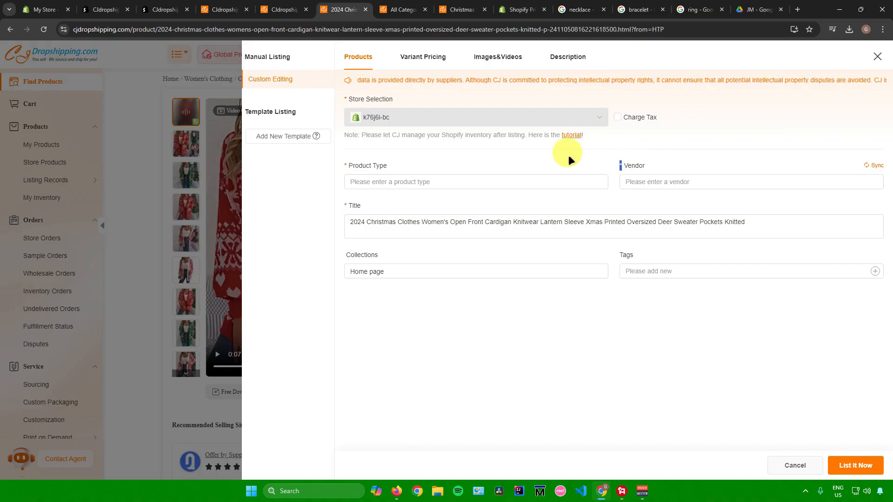
pyautogui.moveTo(348, 165); pyautogui.dragTo(413, 167)
pyautogui.moveTo(623, 166); pyautogui.dragTo(659, 167)
pyautogui.click(395, 181)
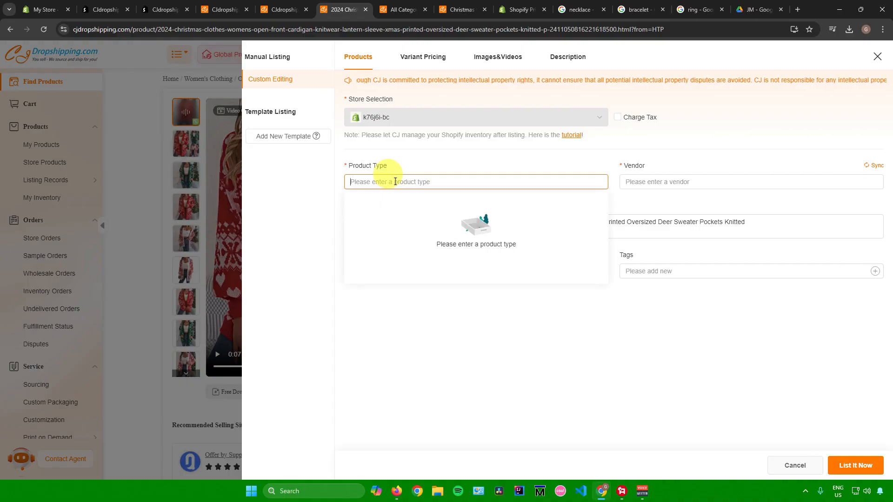
pyautogui.write('Clothes')
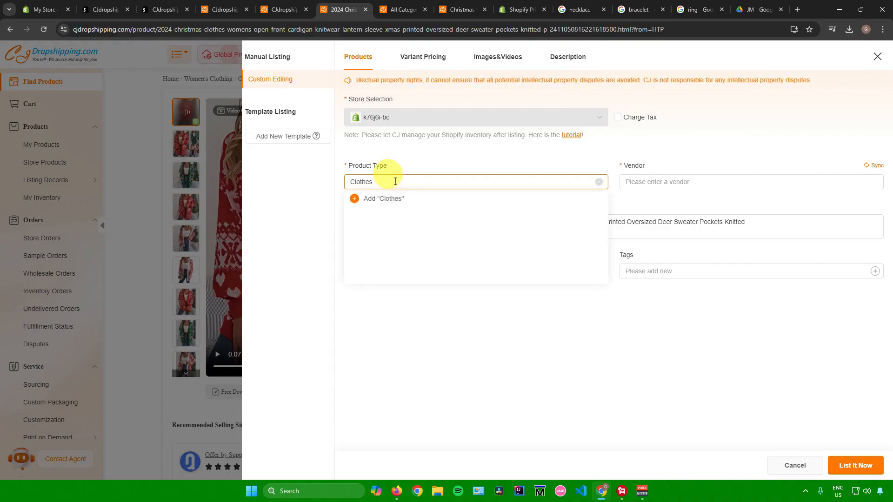
pyautogui.click(369, 198)
# Step: Set the listing's vendor to My Store
pyautogui.click(832, 181)
pyautogui.click(702, 187)
pyautogui.click(694, 169)
pyautogui.click(661, 182)
pyautogui.click(676, 168)
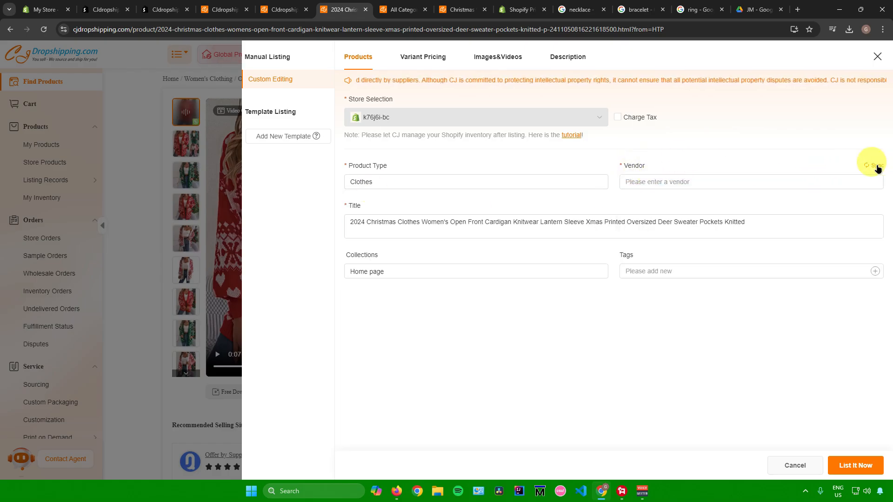
pyautogui.click(817, 176)
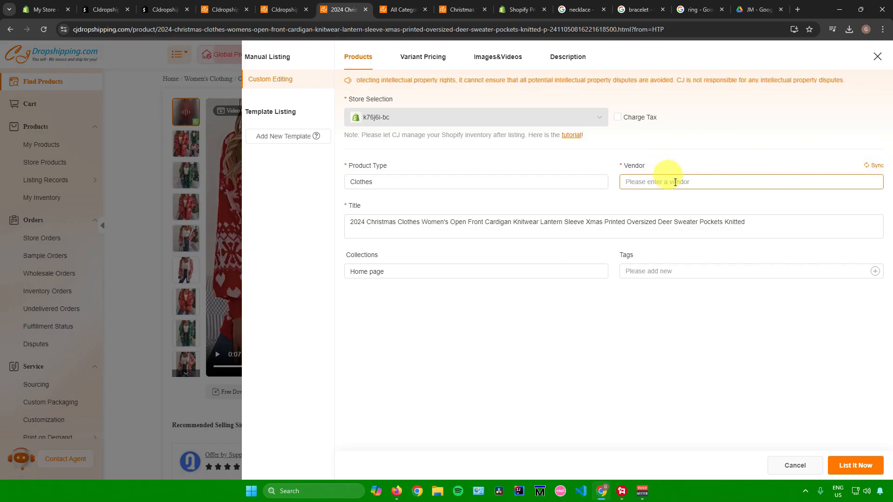
pyautogui.click(652, 182)
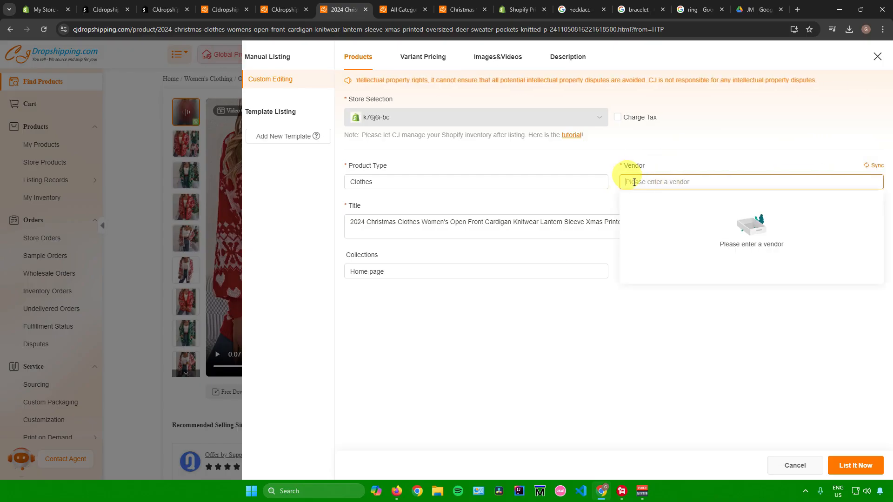
pyautogui.write('My Store')
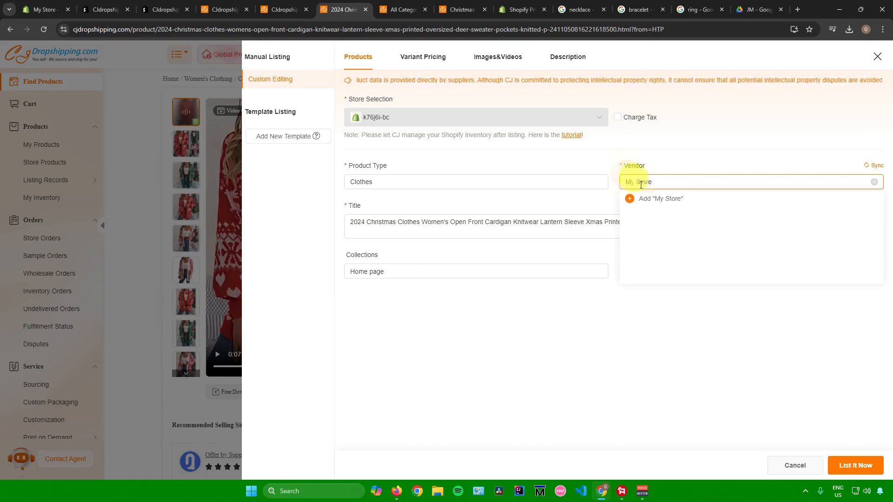
pyautogui.click(644, 198)
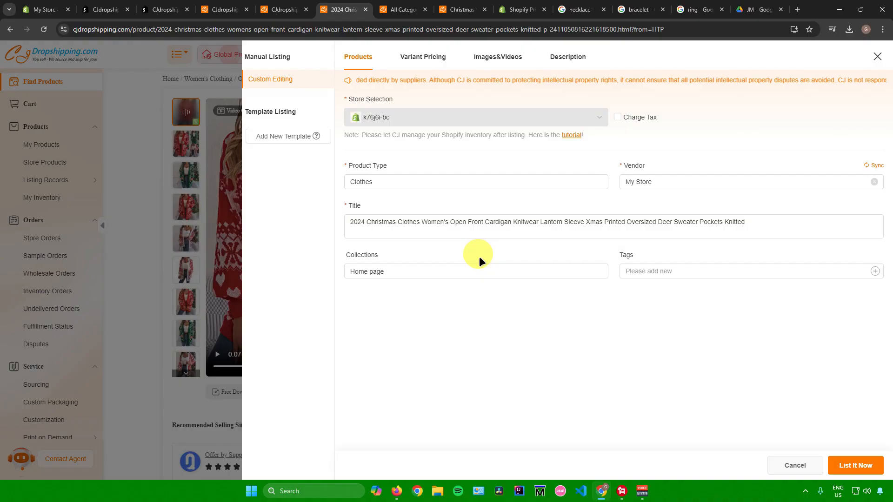
# Step: Add the tag Christmas Clothes to the listing
pyautogui.click(660, 272)
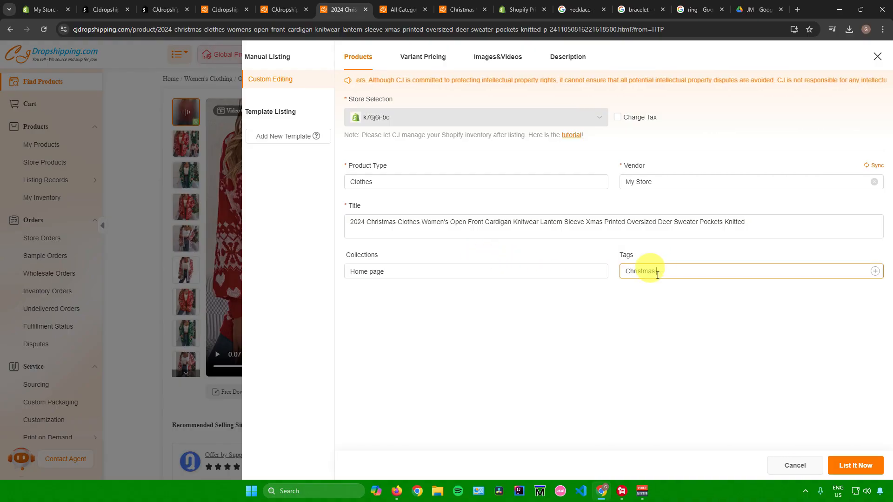
pyautogui.write('Christmas Clothes')
pyautogui.press('Return')
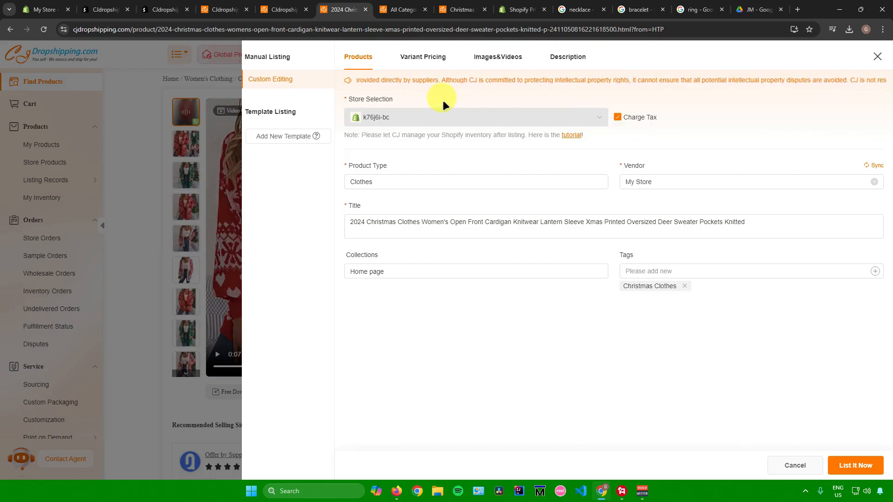
# Step: Open variant pricing and set the first variant's price to 2000 PHP
pyautogui.click(420, 62)
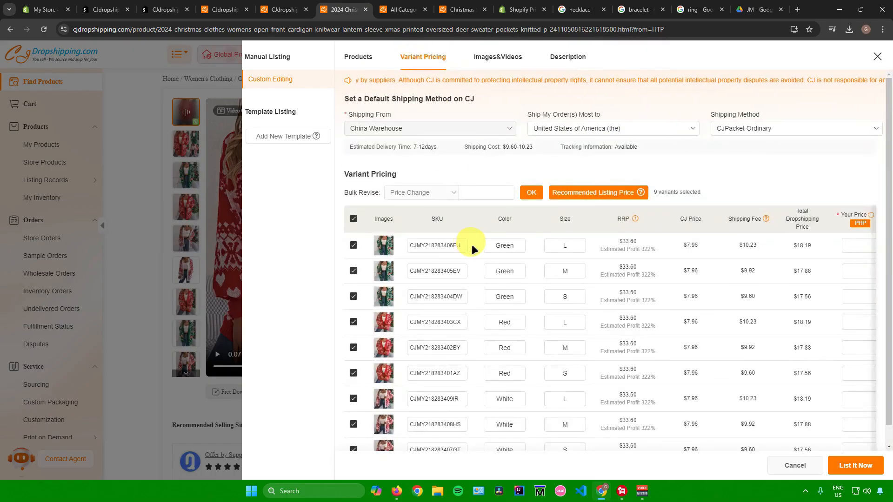
pyautogui.scroll(-1, 472, 250)
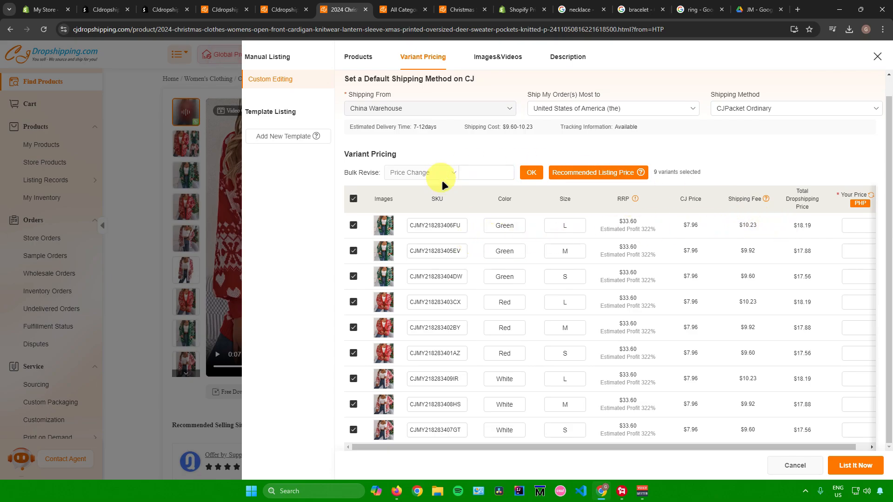
pyautogui.moveTo(612, 447); pyautogui.dragTo(623, 448)
pyautogui.click(848, 225)
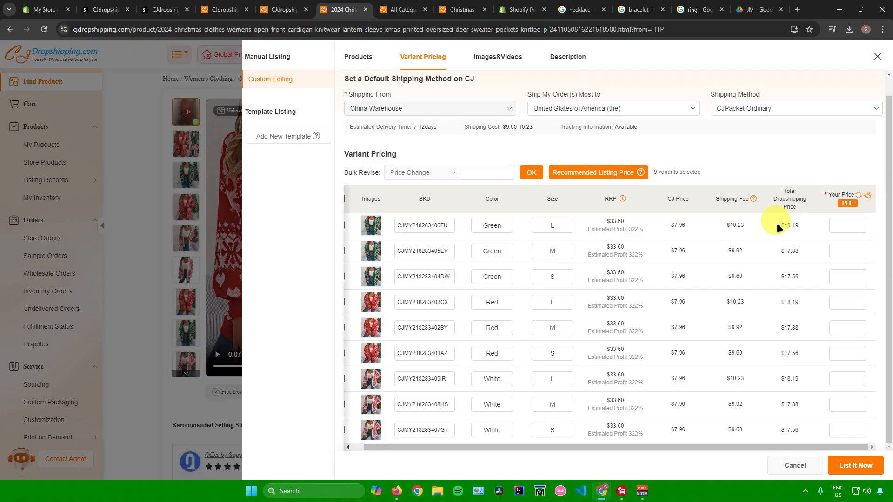
pyautogui.moveTo(791, 226); pyautogui.dragTo(799, 346)
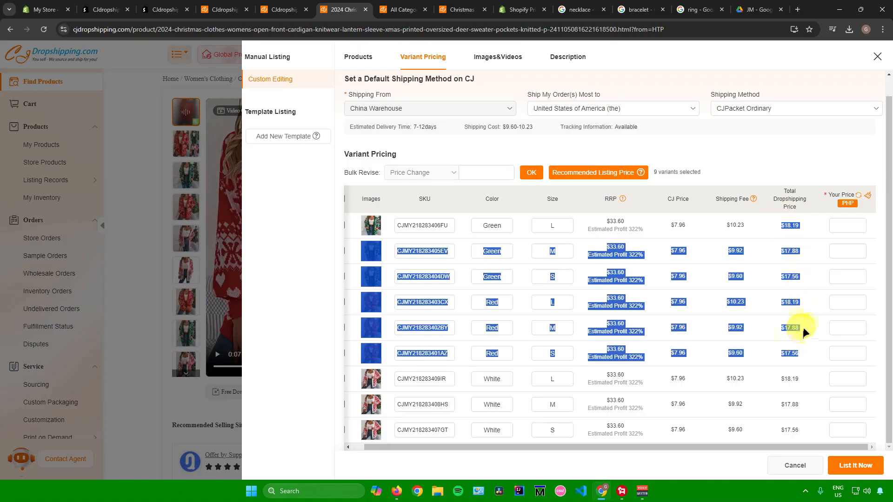
pyautogui.moveTo(795, 223); pyautogui.dragTo(797, 225)
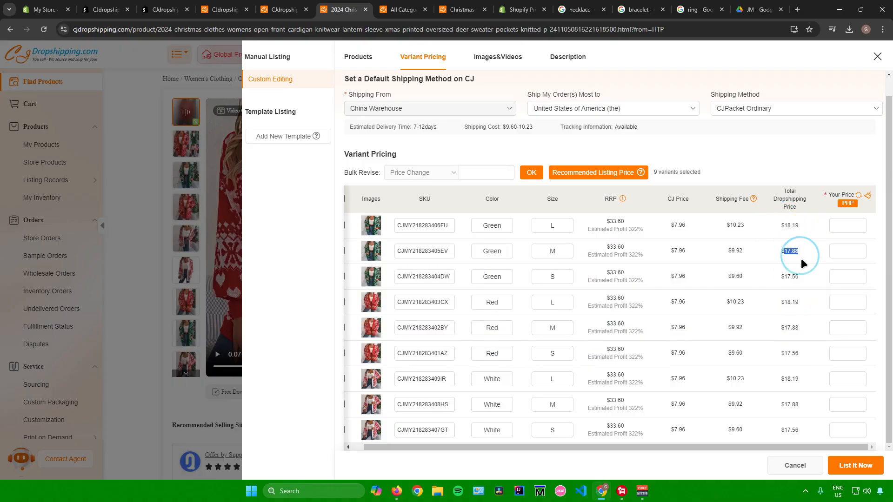
pyautogui.scroll(1, 793, 290)
pyautogui.scroll(-1, 793, 289)
pyautogui.click(851, 225)
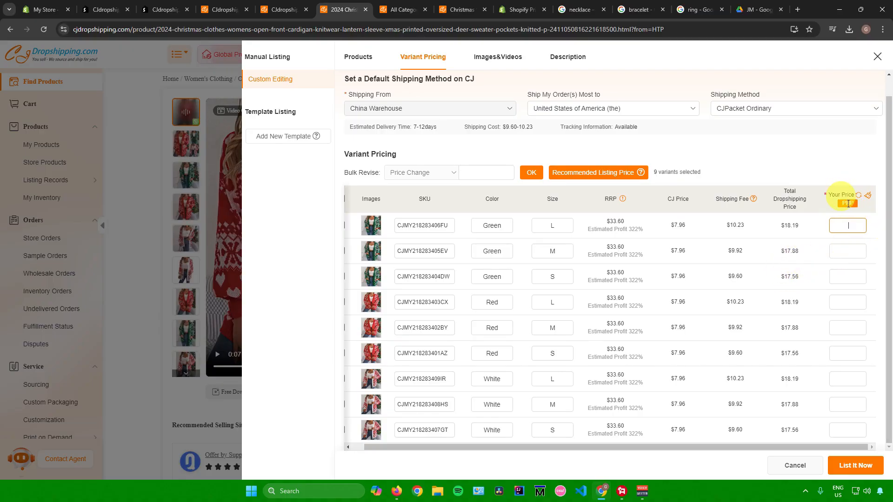
pyautogui.write('10')
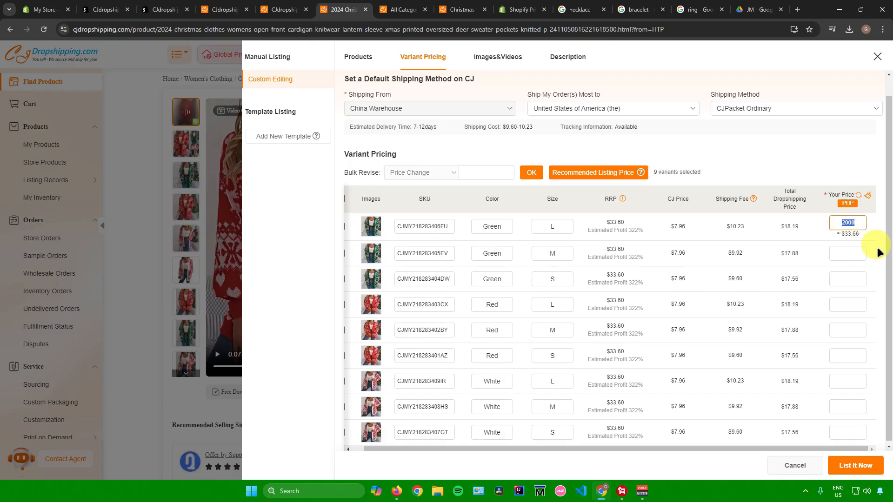
# Step: Fill in 2000 as the price for each remaining variant
pyautogui.click(847, 253)
pyautogui.write('2000')
pyautogui.write('2000')
pyautogui.click(847, 310)
pyautogui.write('2000')
pyautogui.click(846, 334)
pyautogui.write('2000')
pyautogui.scroll(-1, 850, 340)
pyautogui.click(847, 352)
pyautogui.scroll(2, 811, 384)
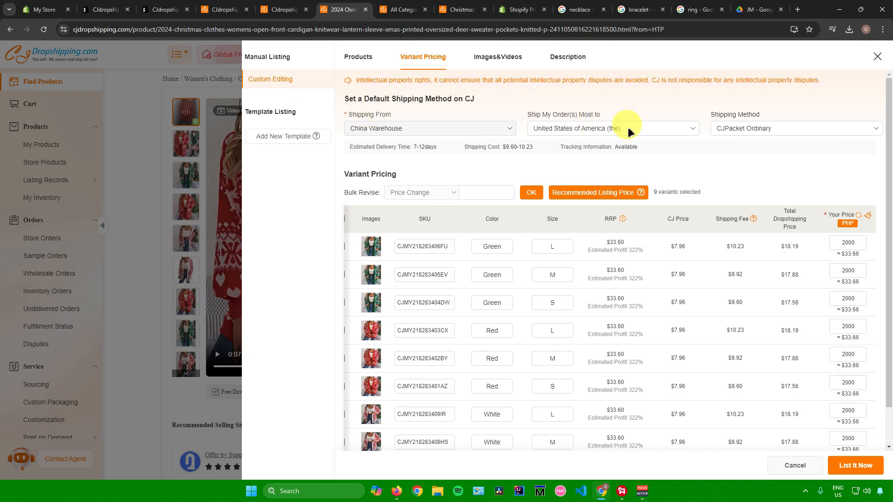
# Step: Examine the ship-to country and shipping method options for the default shipping
pyautogui.click(643, 127)
pyautogui.click(643, 127)
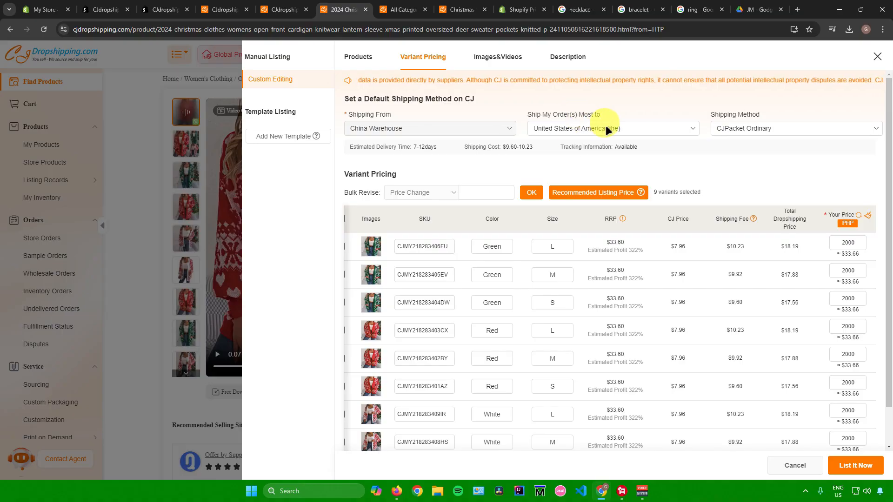
pyautogui.click(741, 127)
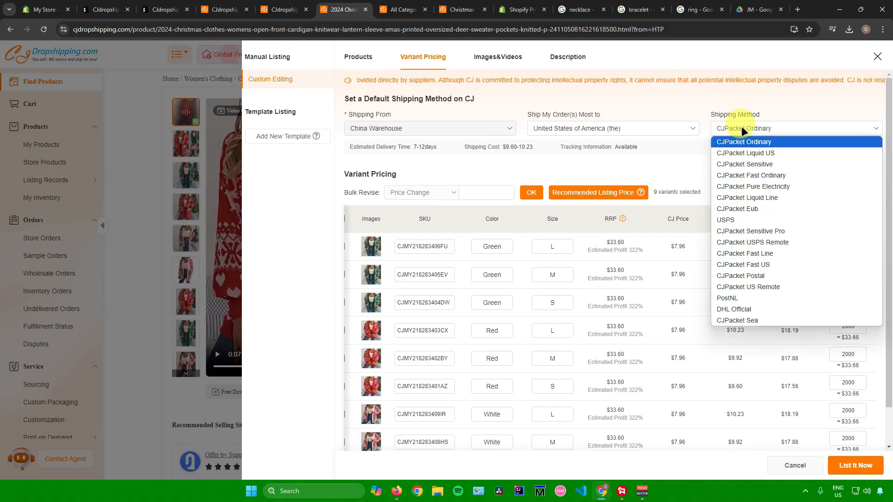
pyautogui.click(741, 126)
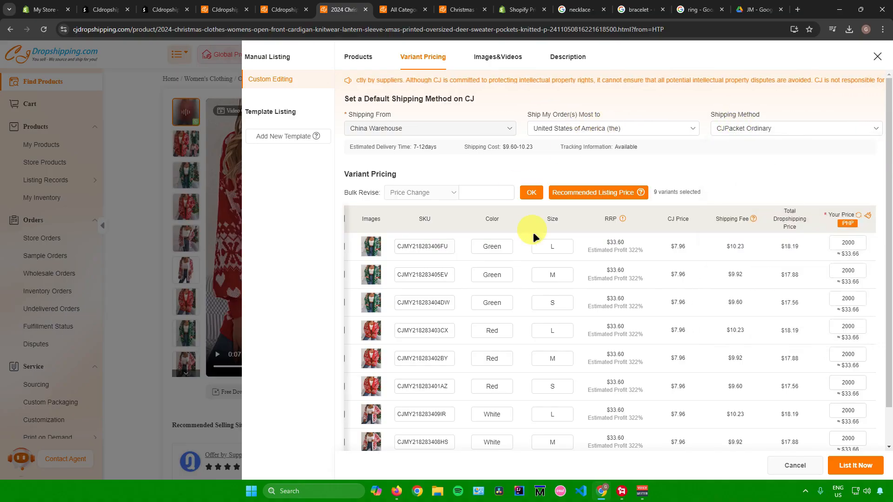
pyautogui.scroll(-1, 535, 233)
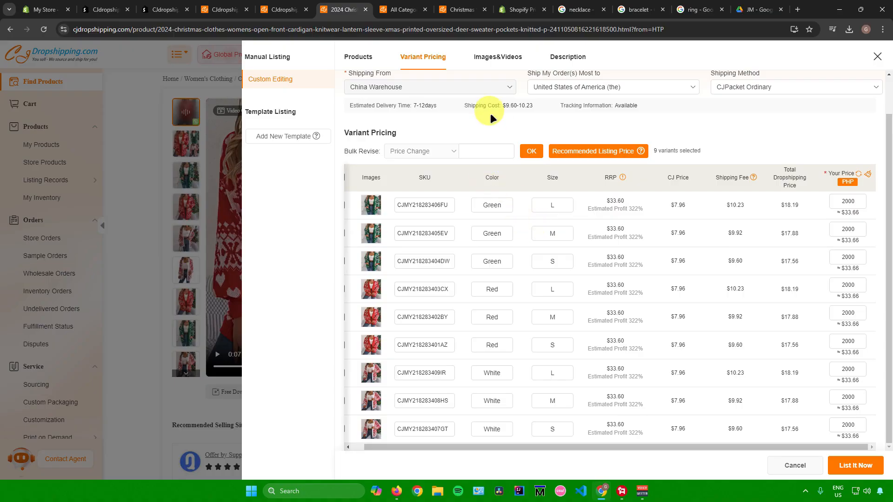
# Step: Review the listing's selected images and video
pyautogui.click(499, 56)
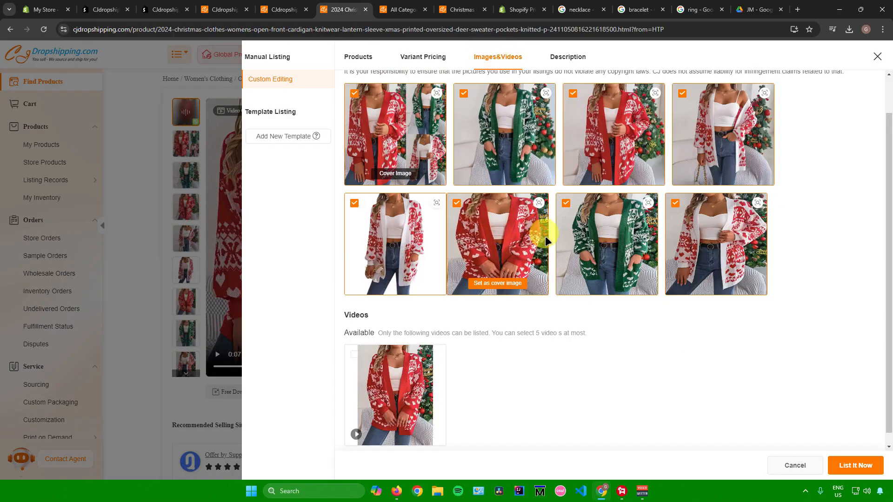
pyautogui.scroll(1, 545, 237)
pyautogui.scroll(-1, 545, 237)
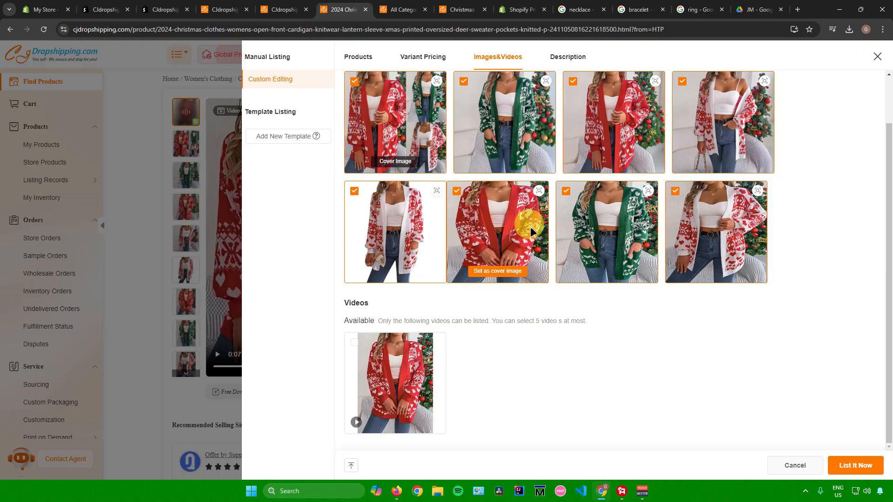
pyautogui.scroll(1, 530, 227)
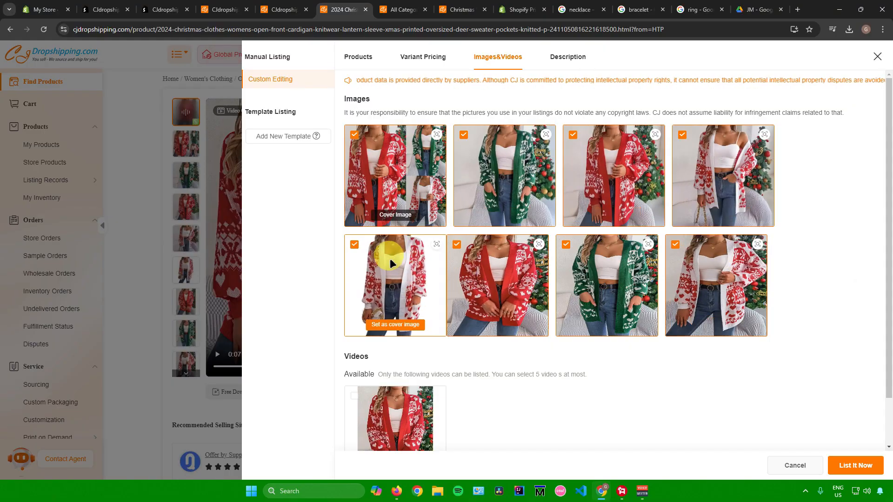
# Step: Read through the listing's product description
pyautogui.click(568, 57)
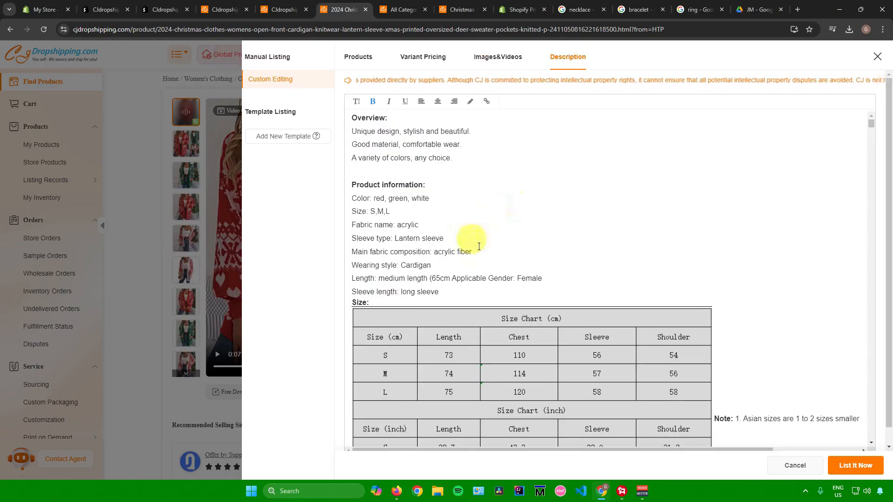
pyautogui.scroll(-15, 478, 245)
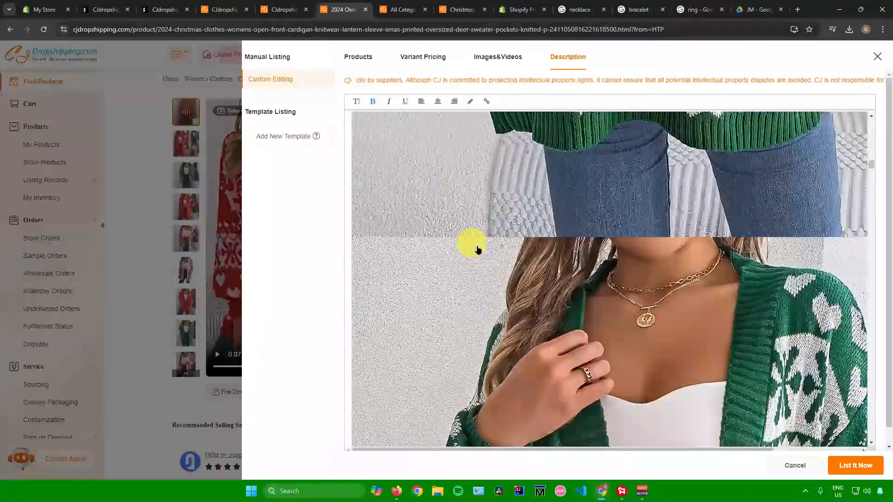
pyautogui.scroll(-5, 475, 245)
pyautogui.moveTo(871, 195); pyautogui.dragTo(658, 110)
pyautogui.scroll(-6, 564, 144)
pyautogui.scroll(6, 584, 159)
pyautogui.scroll(-8, 578, 145)
pyautogui.scroll(8, 618, 159)
pyautogui.click(445, 153)
pyautogui.moveTo(871, 124); pyautogui.dragTo(872, 104)
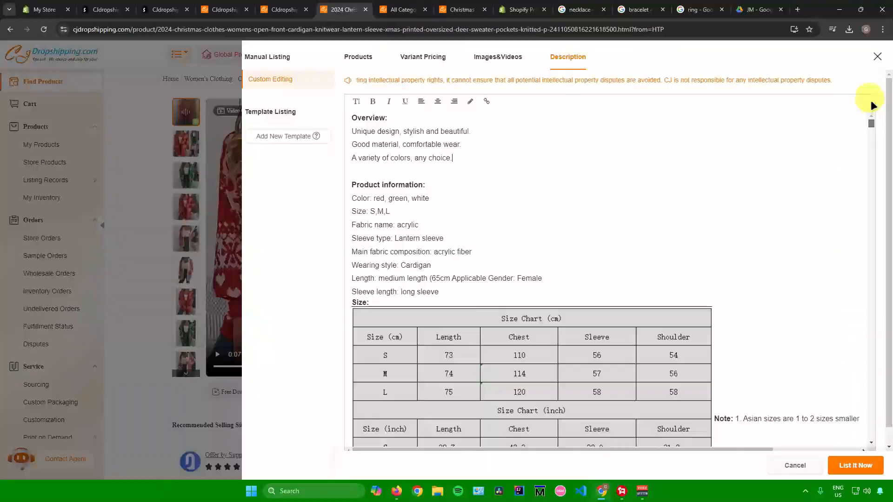
# Step: Check each tab of the cardigan listing and list the product to the Shopify store
pyautogui.click(350, 57)
pyautogui.click(424, 60)
pyautogui.click(497, 57)
pyautogui.click(568, 57)
pyautogui.click(363, 58)
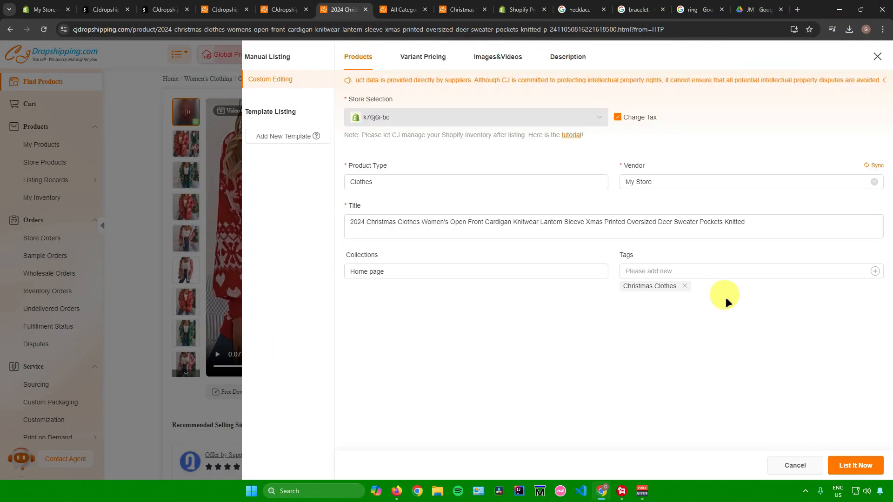
pyautogui.click(856, 466)
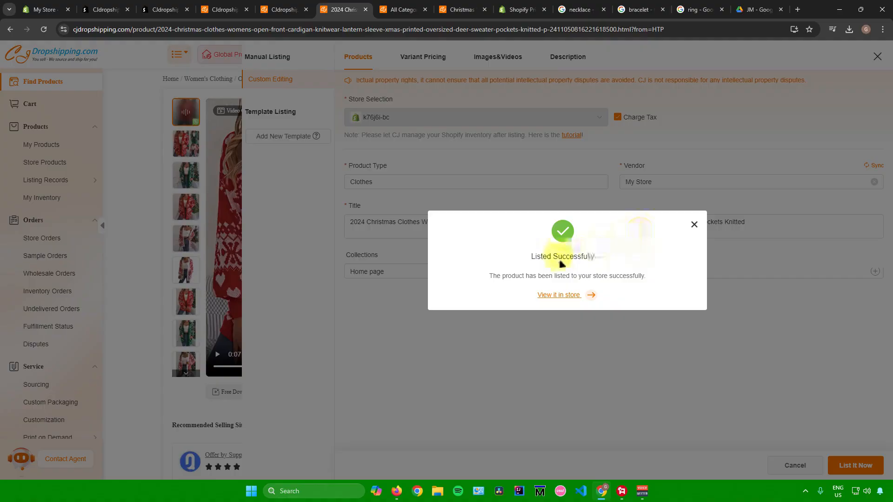
# Step: Open the listed cardigan in the Shopify admin and review its description, media and variants
pyautogui.click(562, 295)
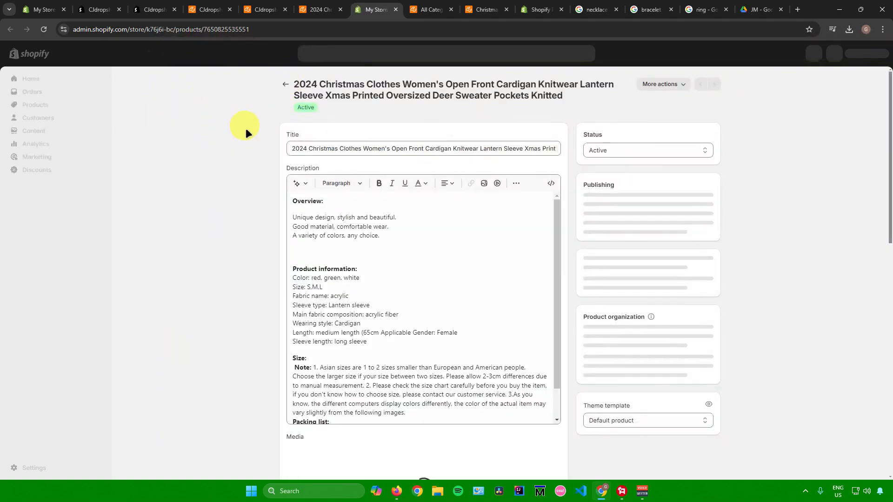
pyautogui.scroll(-5, 396, 244)
pyautogui.scroll(5, 396, 243)
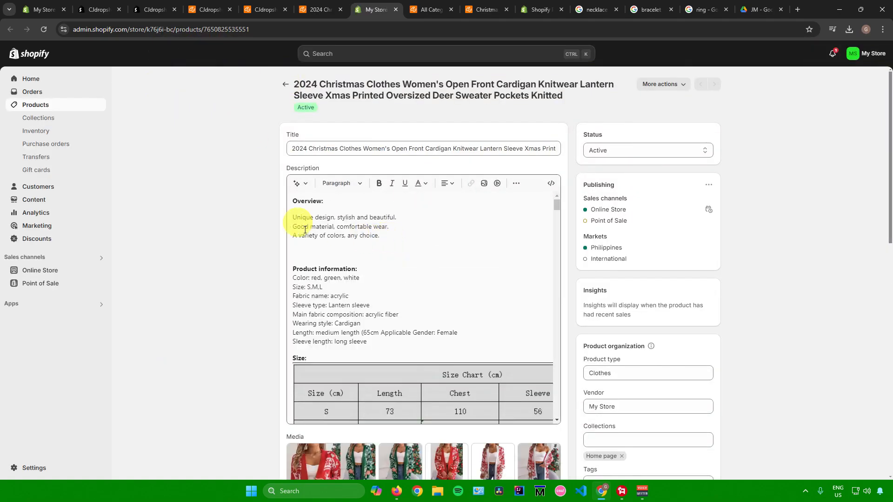
pyautogui.scroll(-12, 237, 220)
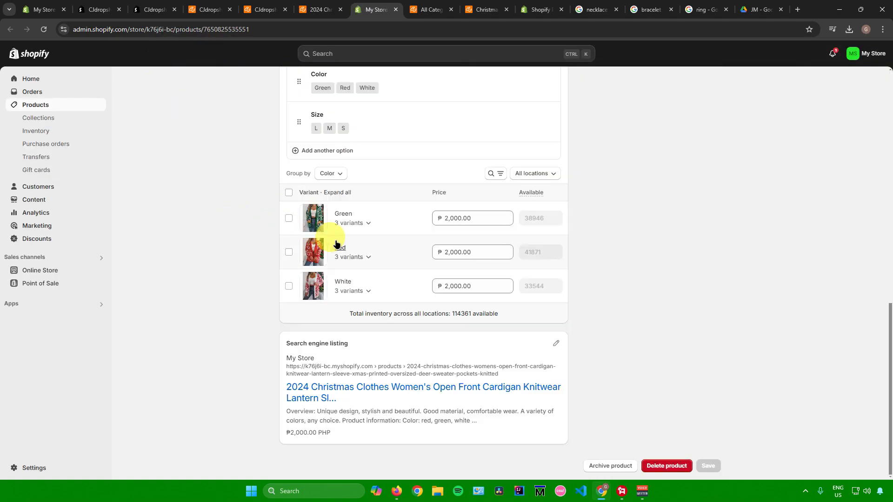
pyautogui.scroll(5, 326, 242)
pyautogui.scroll(7, 334, 241)
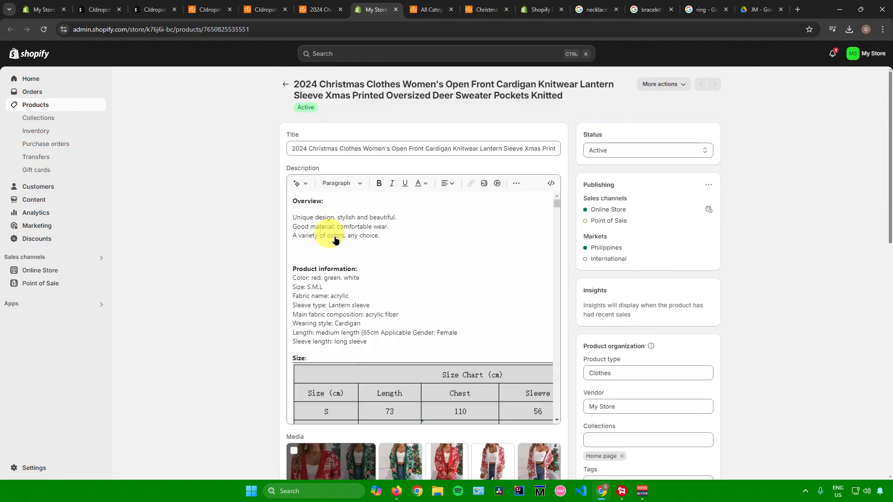
pyautogui.scroll(-5, 369, 236)
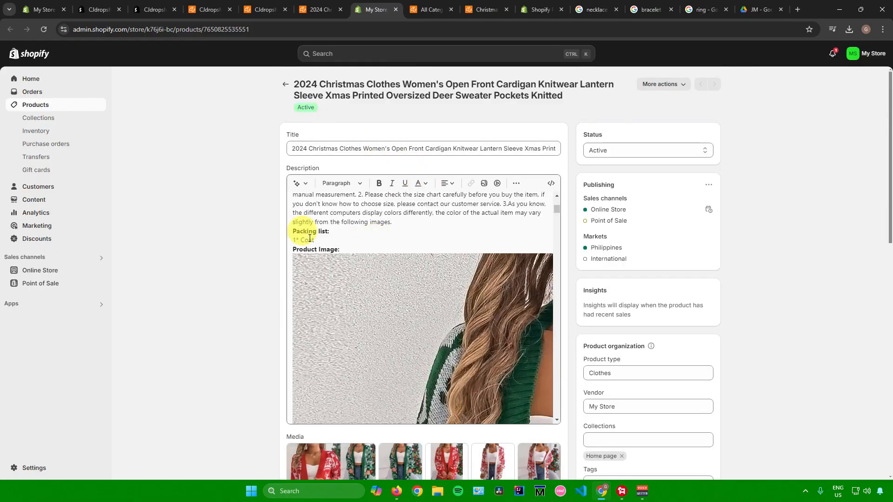
pyautogui.scroll(-8, 264, 230)
pyautogui.scroll(-3, 425, 249)
pyautogui.scroll(9, 414, 249)
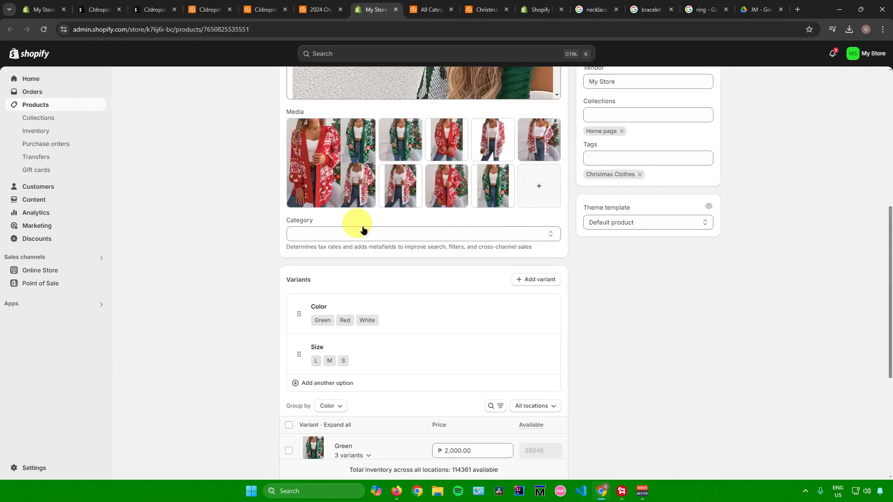
pyautogui.scroll(8, 384, 235)
pyautogui.scroll(3, 554, 244)
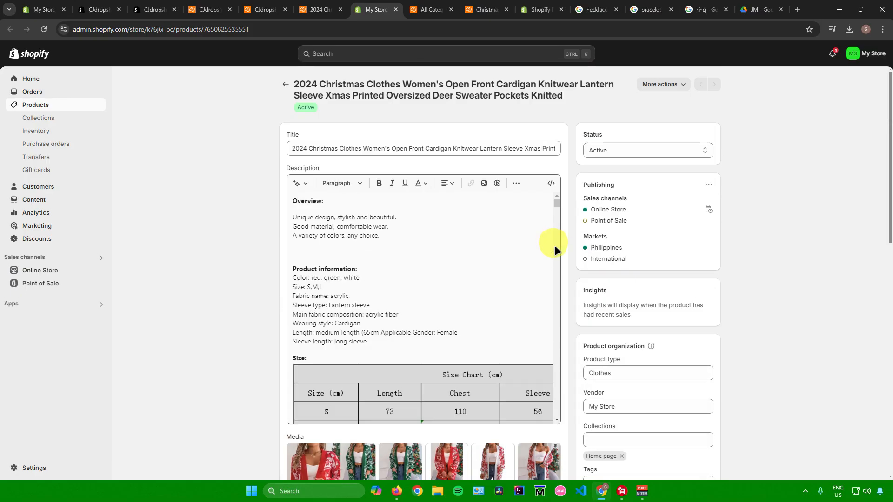
pyautogui.scroll(-10, 743, 252)
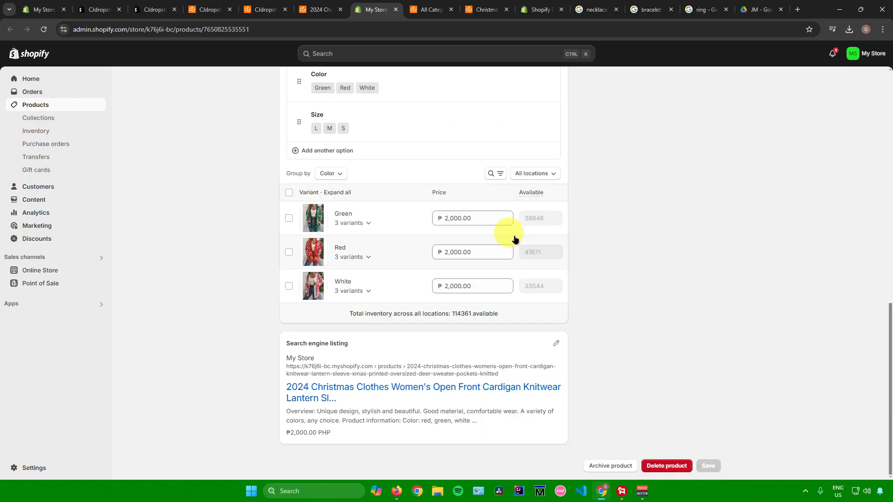
# Step: Add XL as a new value of the Size option
pyautogui.click(371, 213)
pyautogui.click(347, 304)
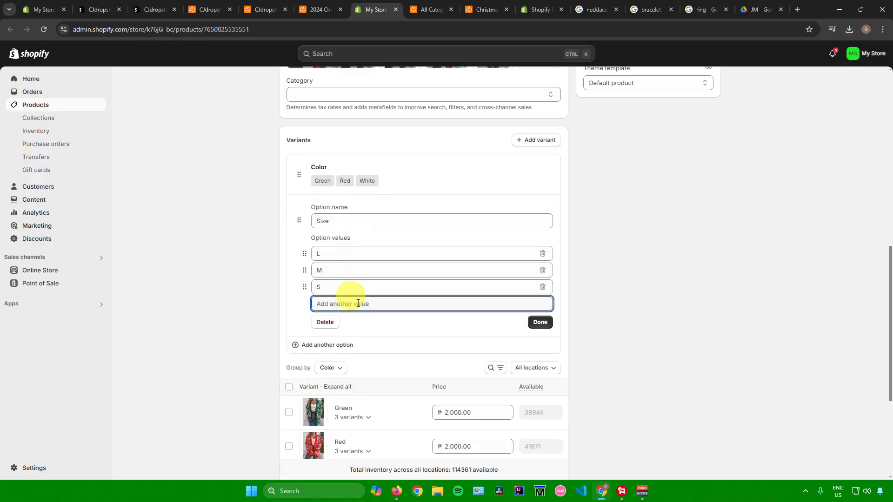
pyautogui.write('XL')
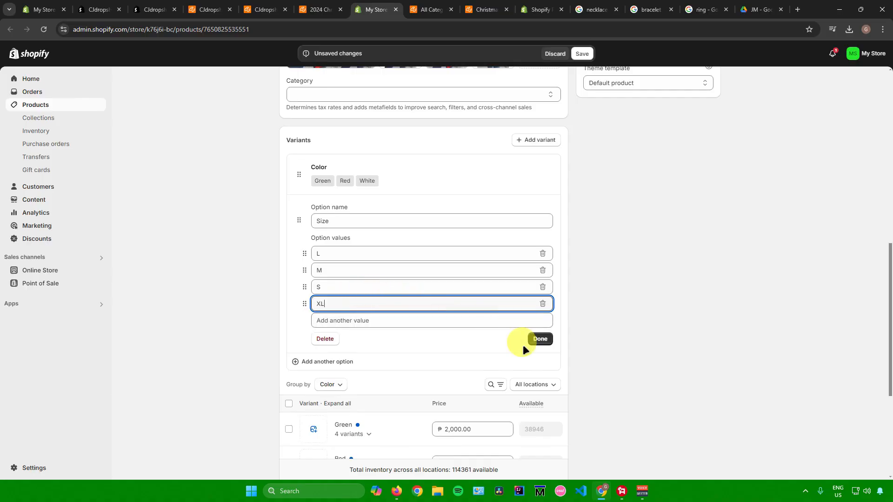
pyautogui.click(536, 339)
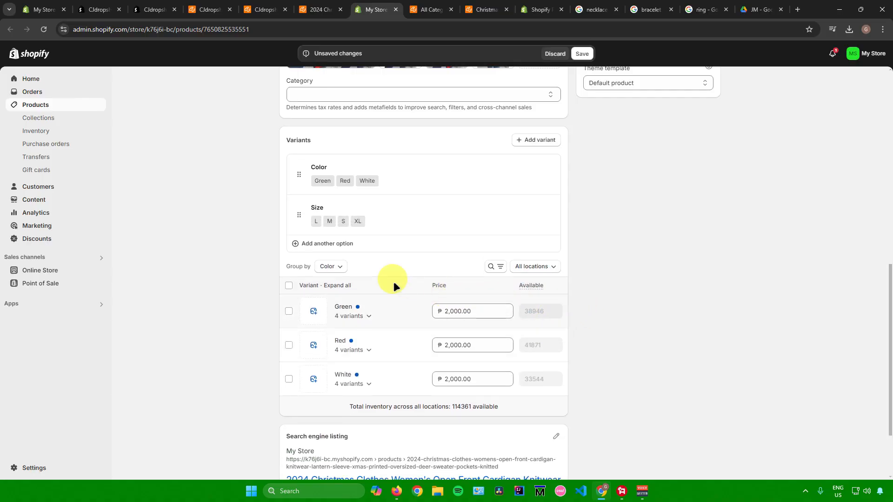
# Step: Set the product category to Clothing in Apparel & Accessories
pyautogui.scroll(-1, 393, 288)
pyautogui.scroll(-1, 390, 291)
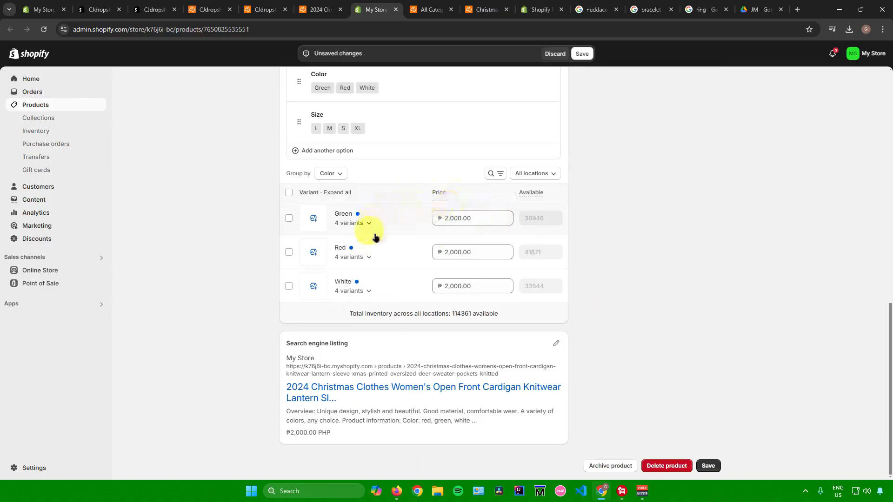
pyautogui.click(478, 215)
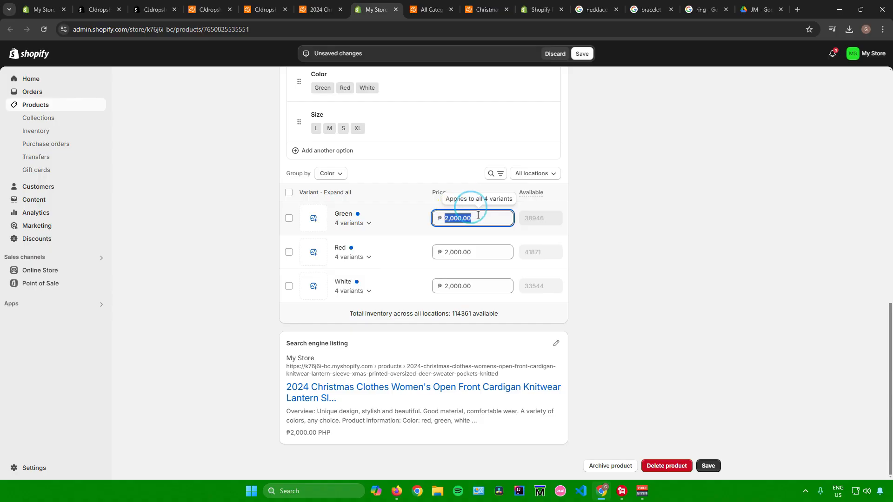
pyautogui.scroll(7, 661, 260)
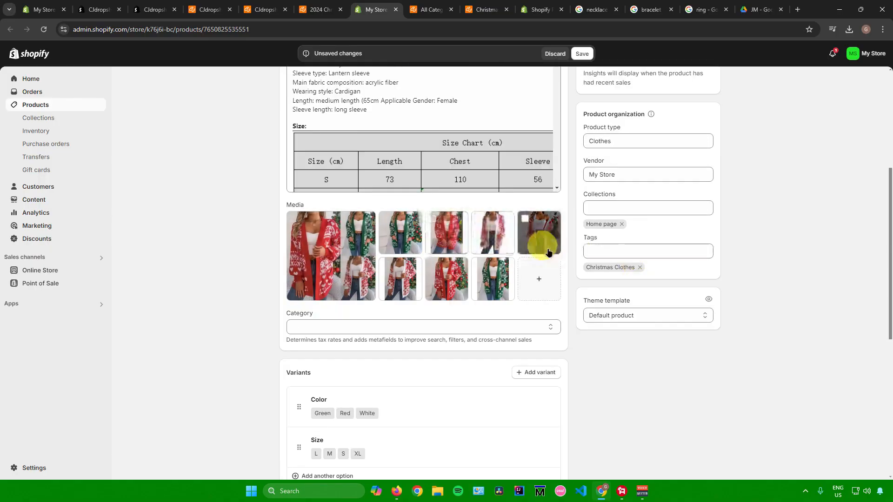
pyautogui.click(327, 326)
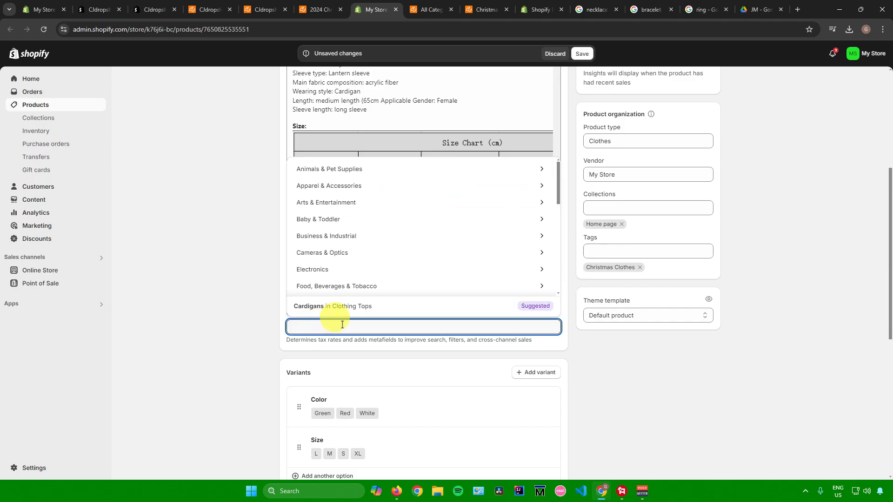
pyautogui.scroll(-1, 386, 210)
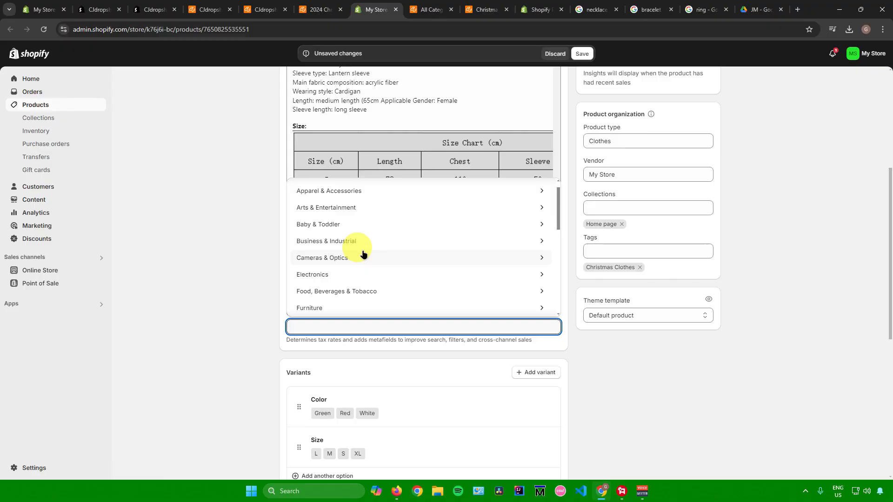
pyautogui.scroll(1, 363, 255)
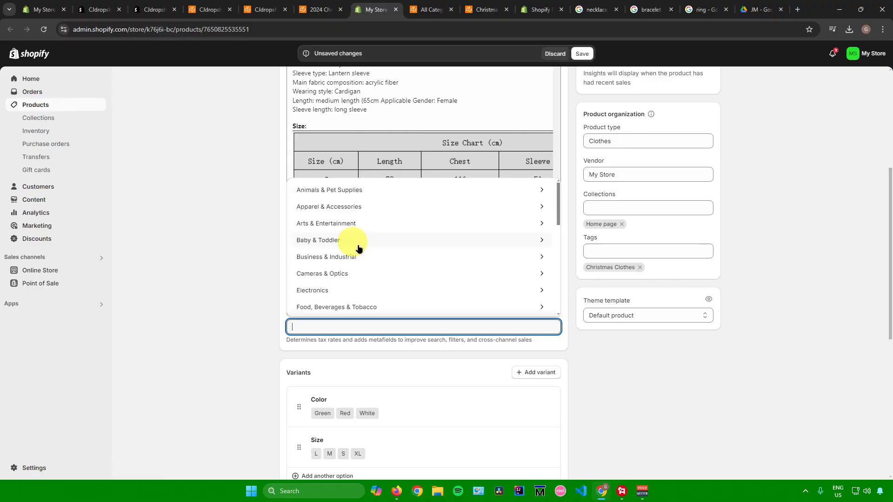
pyautogui.click(409, 206)
pyautogui.click(315, 195)
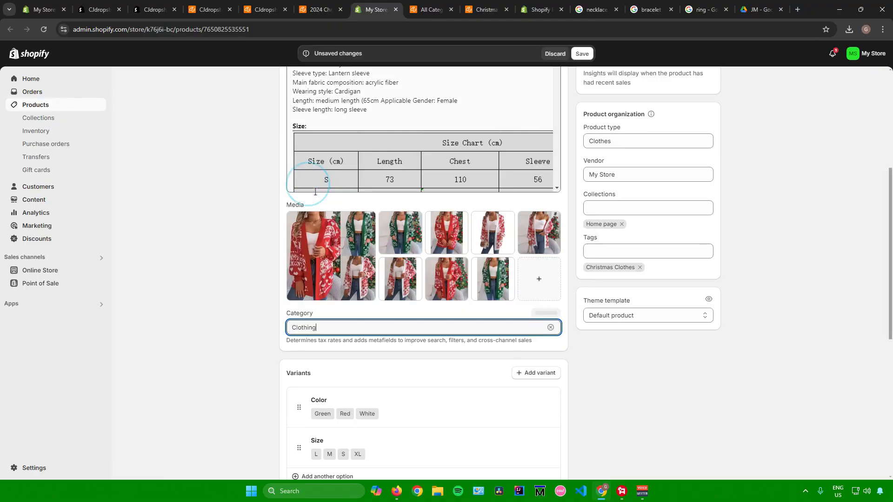
# Step: Review the product page's status, description and product organization fields
pyautogui.scroll(5, 635, 364)
pyautogui.scroll(-10, 429, 260)
pyautogui.scroll(-5, 429, 261)
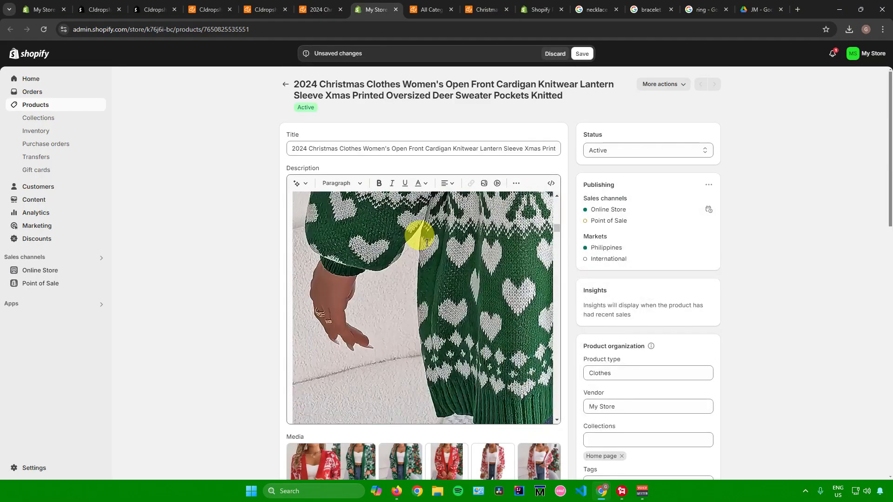
pyautogui.scroll(6, 420, 264)
pyautogui.scroll(5, 431, 272)
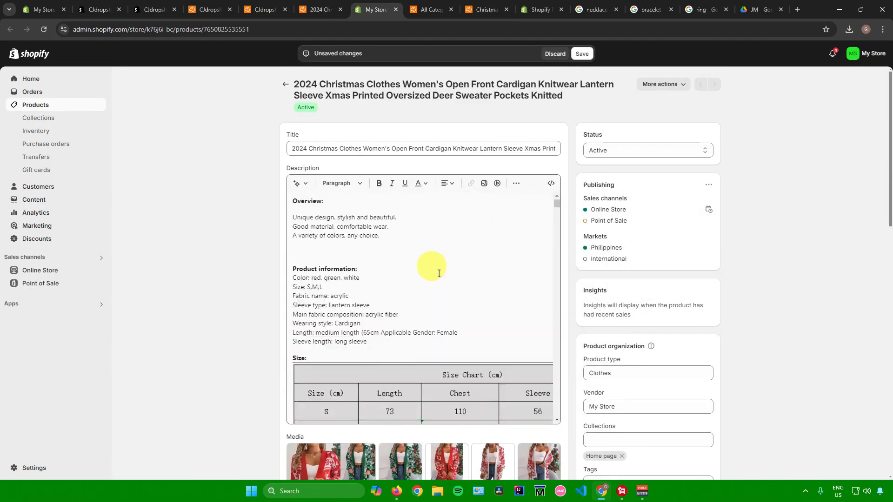
pyautogui.click(607, 150)
pyautogui.click(632, 146)
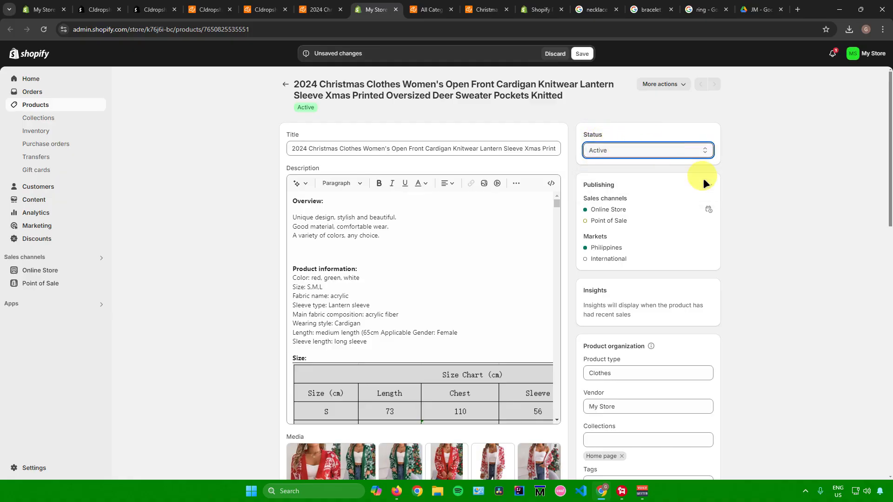
pyautogui.scroll(-4, 771, 236)
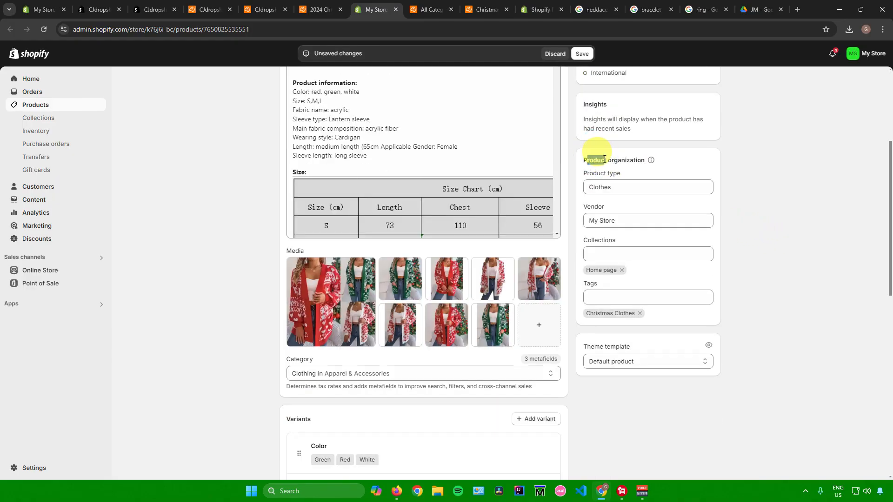
pyautogui.click(737, 203)
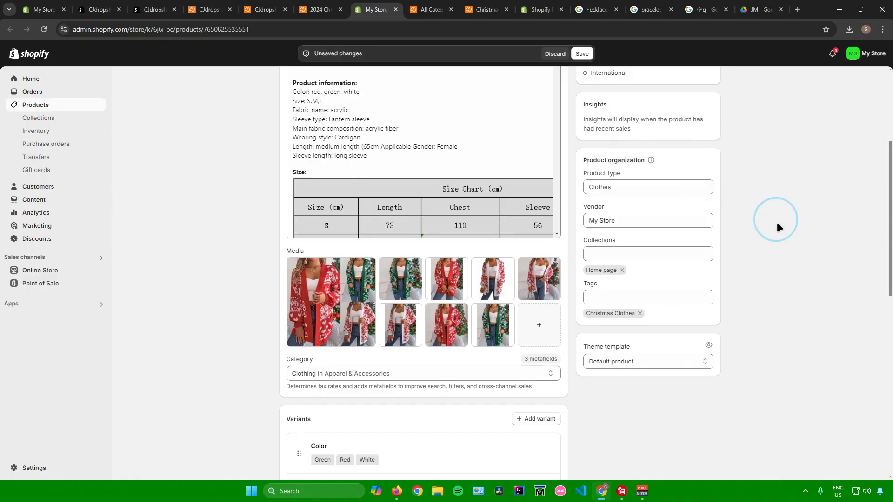
pyautogui.scroll(-10, 776, 222)
pyautogui.scroll(8, 658, 362)
pyautogui.scroll(-8, 673, 345)
pyautogui.scroll(7, 665, 339)
pyautogui.scroll(6, 577, 293)
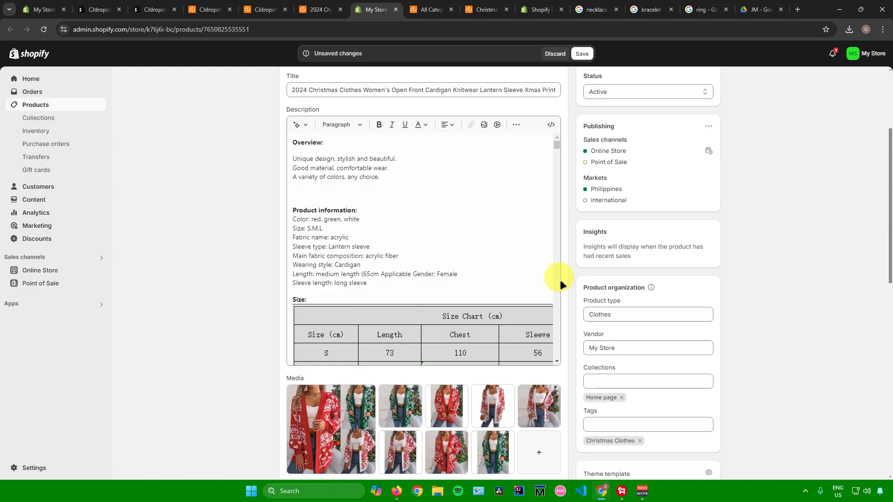
pyautogui.scroll(-12, 561, 281)
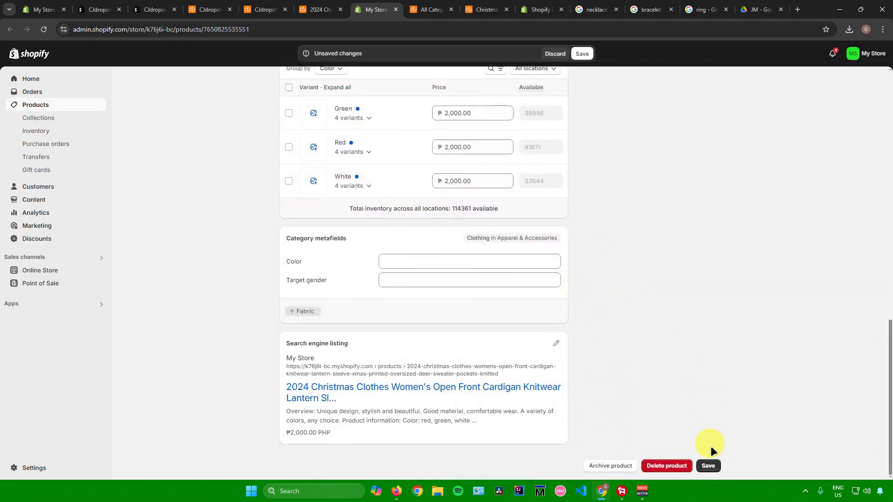
# Step: Save the product changes and go to the products list
pyautogui.click(708, 466)
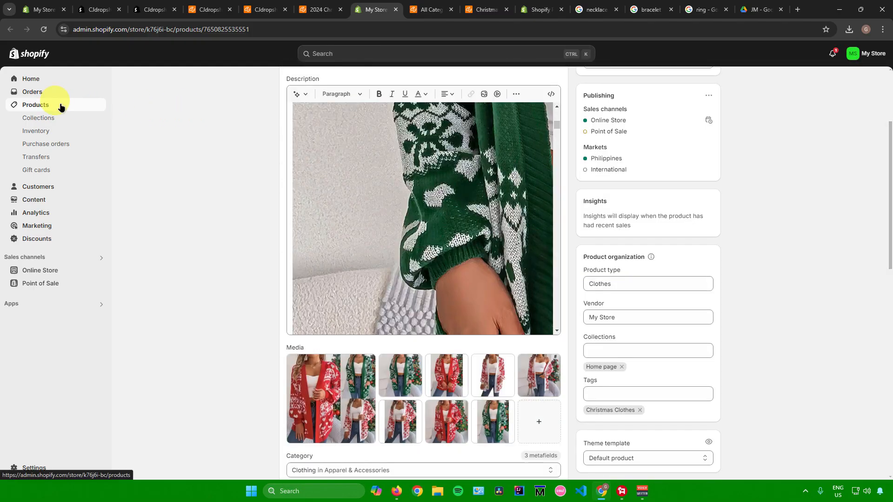
pyautogui.click(60, 106)
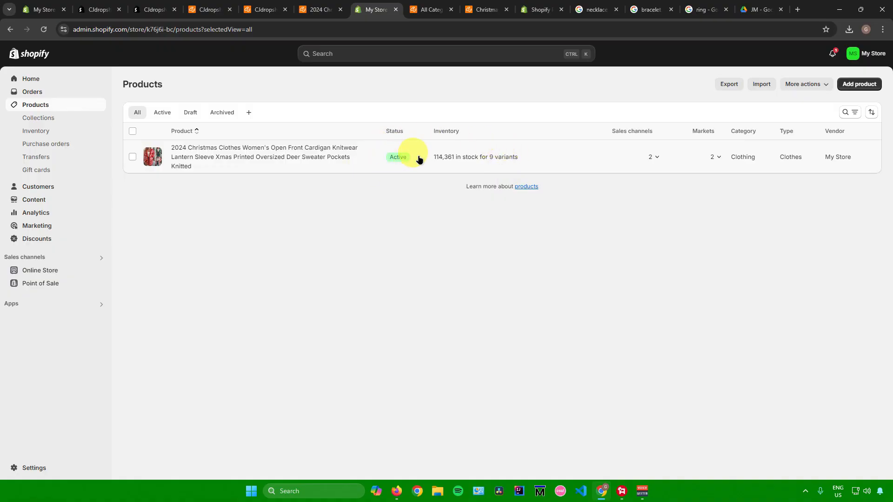
# Step: Open the Christmas knitted deer antler hat on CJdropshipping and start listing it to the store
pyautogui.click(425, 9)
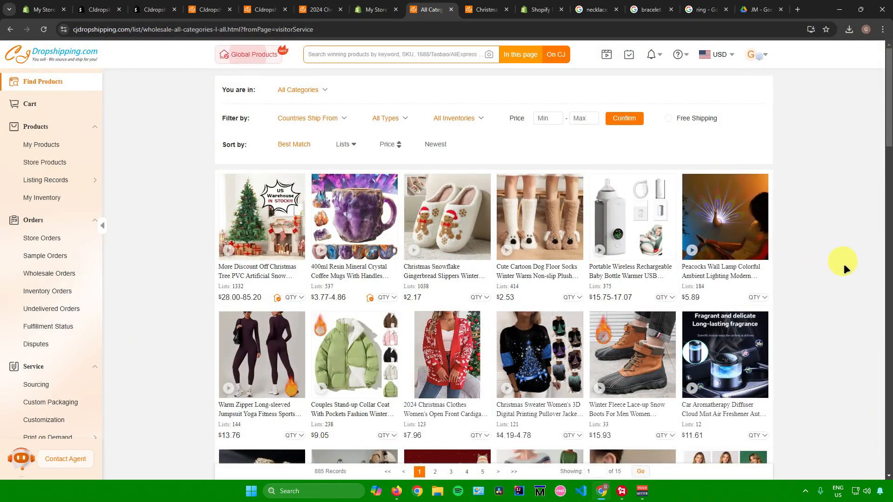
pyautogui.scroll(-8, 844, 264)
pyautogui.scroll(4, 816, 249)
pyautogui.click(463, 301)
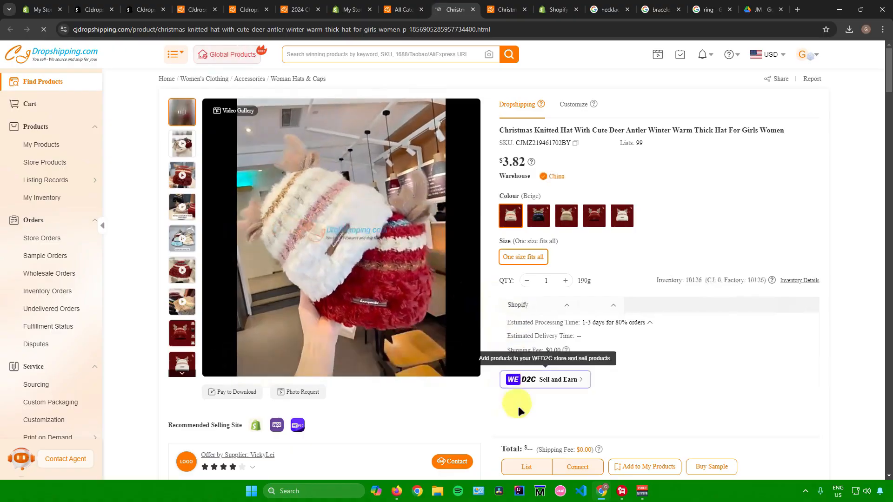
pyautogui.click(525, 465)
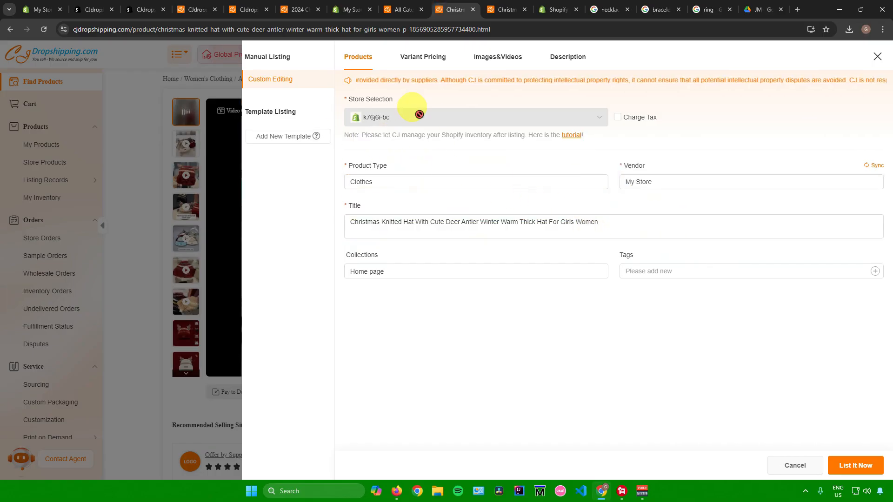
# Step: Review the hat listing's variant pricing, recommended listing price, and images and videos
pyautogui.click(423, 56)
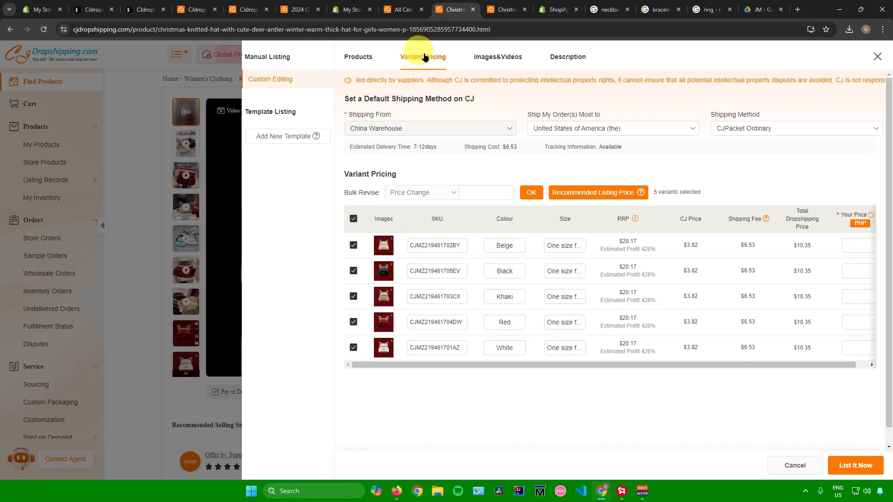
pyautogui.click(592, 193)
pyautogui.click(494, 56)
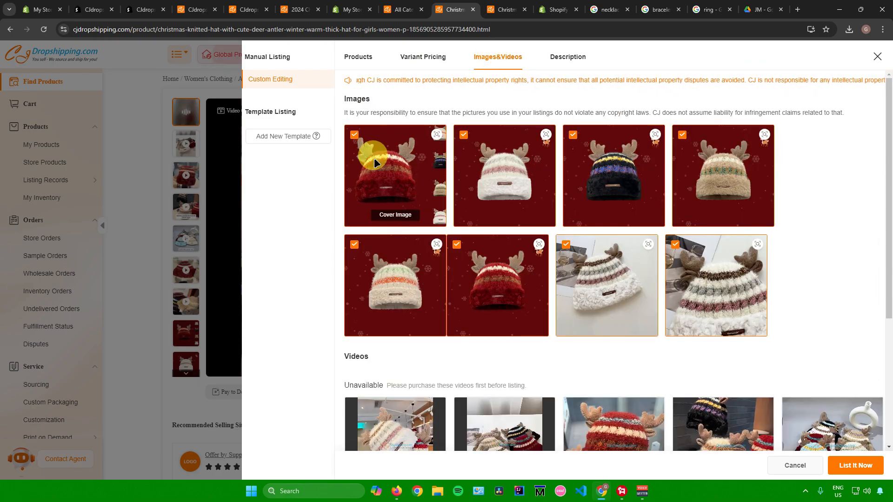
pyautogui.scroll(-4, 697, 242)
pyautogui.scroll(4, 670, 229)
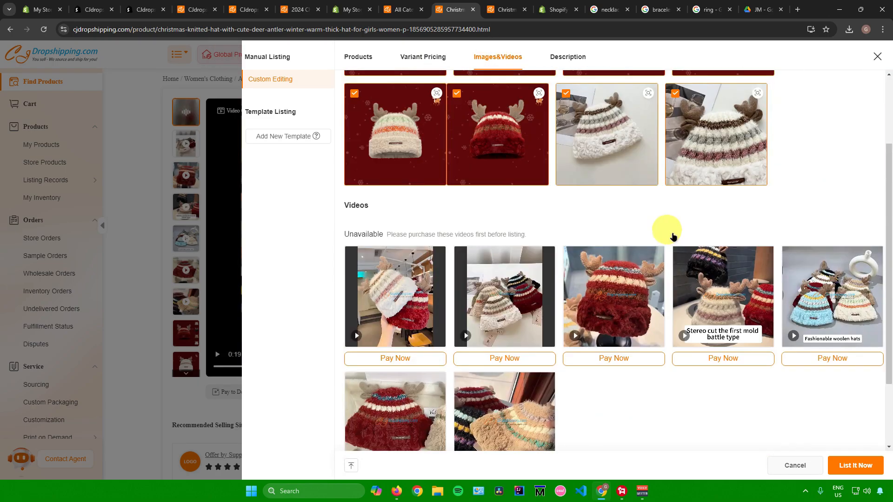
# Step: Check the hat listing's description and product fields, then list the Christmas knitted hat to the store
pyautogui.click(567, 56)
pyautogui.scroll(-10, 474, 219)
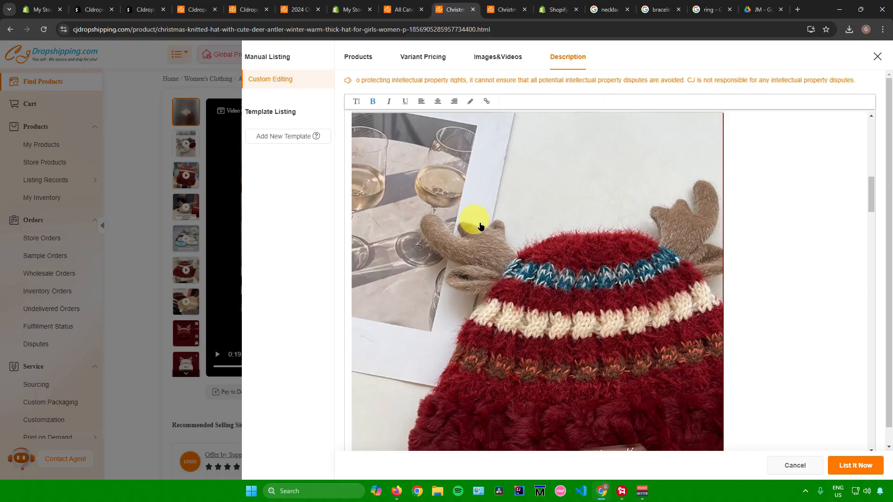
pyautogui.scroll(5, 480, 223)
pyautogui.click(495, 57)
pyautogui.click(417, 58)
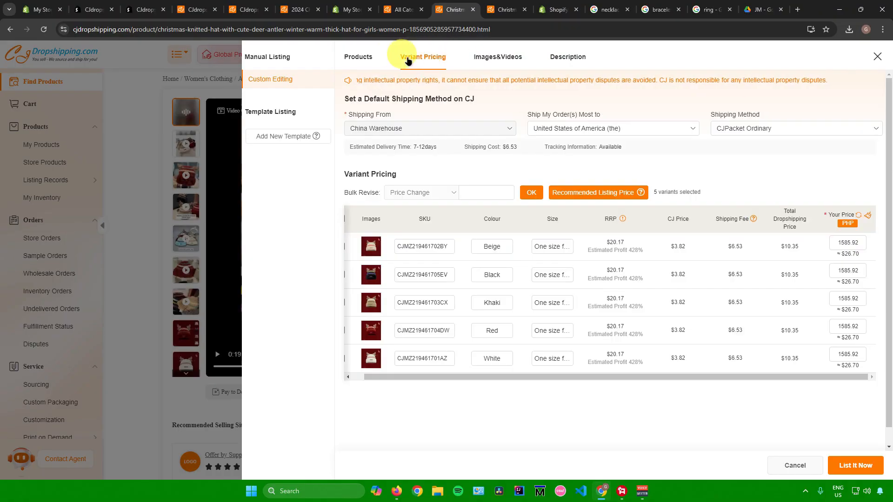
pyautogui.click(365, 61)
pyautogui.click(423, 59)
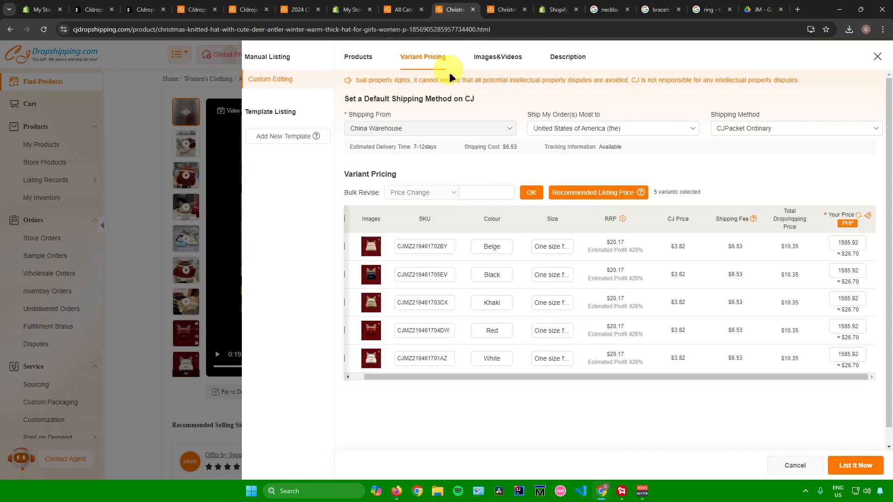
pyautogui.click(358, 57)
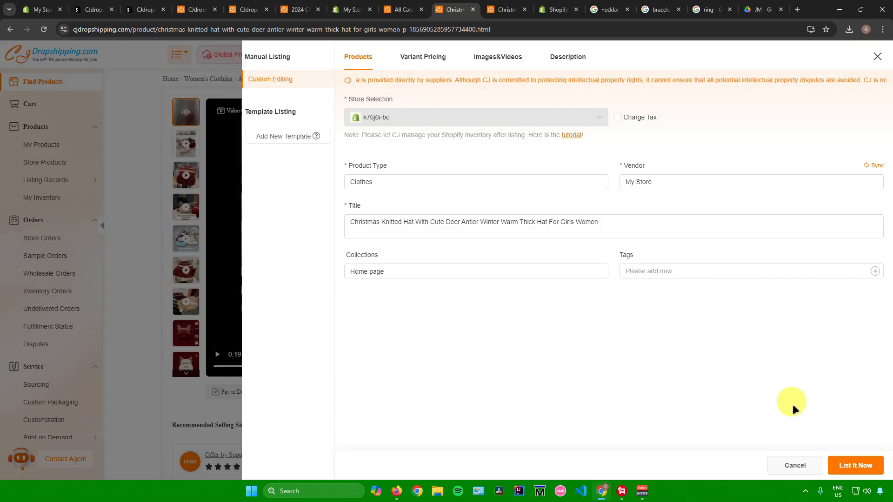
pyautogui.click(854, 465)
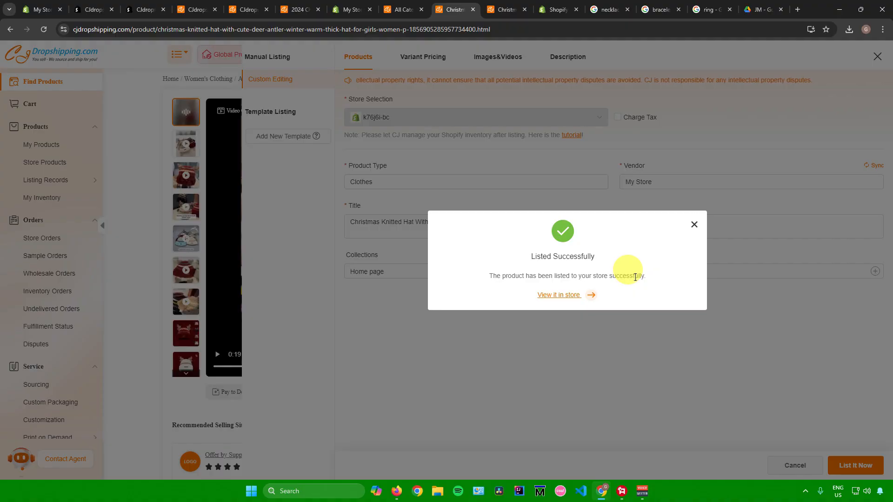
pyautogui.click(694, 224)
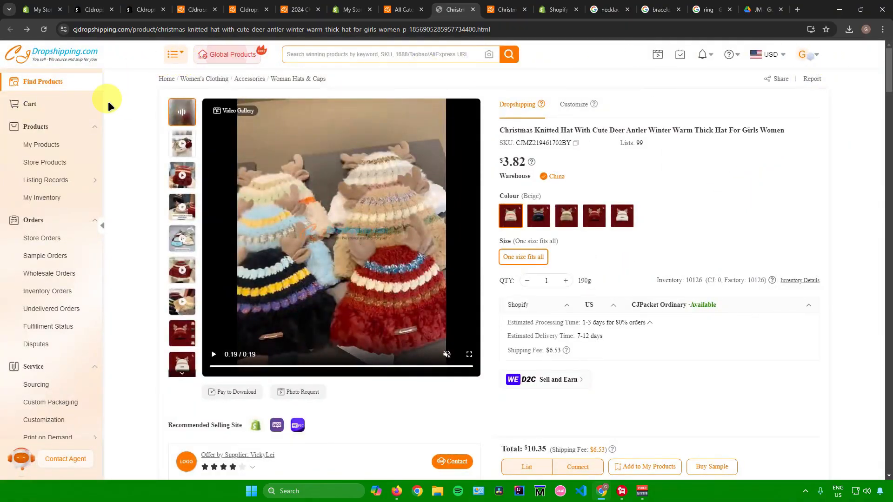
# Step: Open the Christmas Snowflake Gingerbread Slippers, start listing them, and apply the recommended listing price to all variants
pyautogui.hotkey('alt', 'Right')
pyautogui.scroll(-3, 440, 242)
pyautogui.scroll(4, 450, 247)
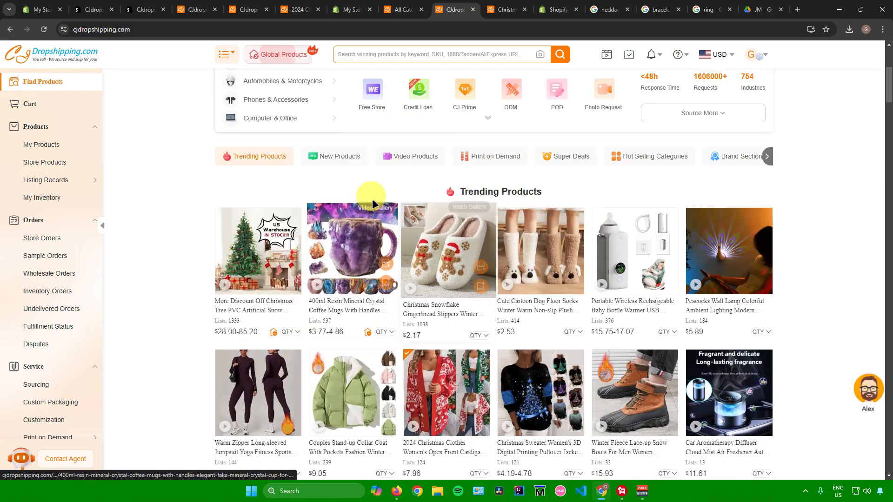
pyautogui.click(441, 254)
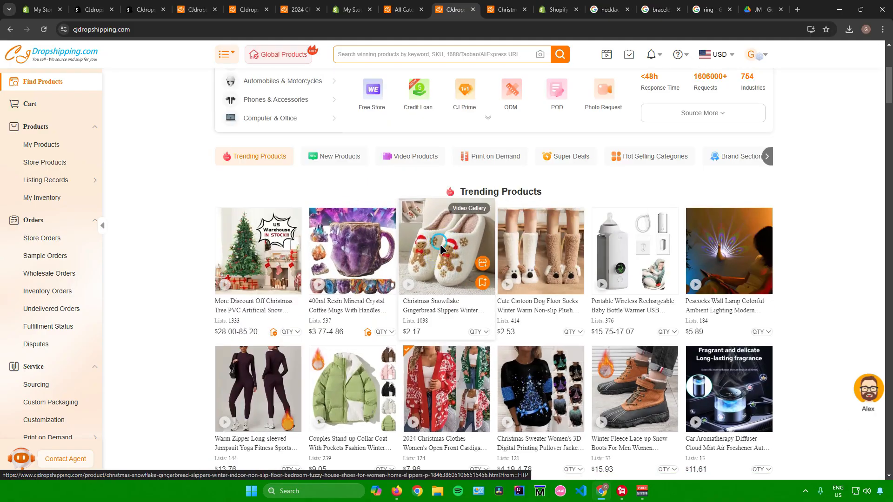
pyautogui.scroll(-2, 484, 320)
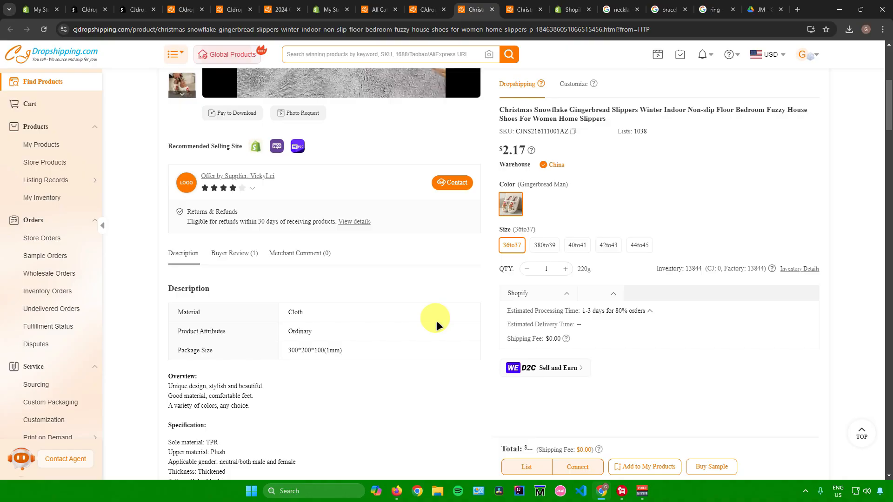
pyautogui.scroll(6, 444, 326)
pyautogui.click(526, 467)
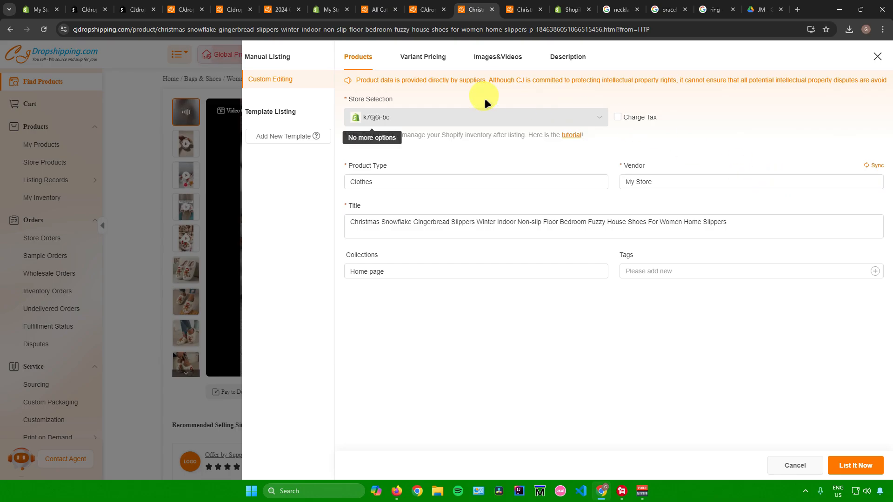
pyautogui.click(414, 60)
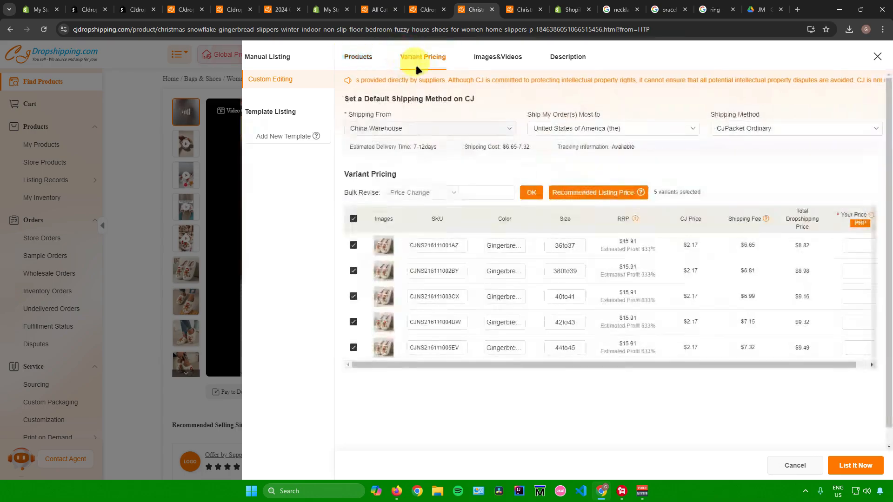
pyautogui.click(591, 192)
# Step: Review the slipper listing's images, videos, description and product fields, then list the slippers to the store
pyautogui.click(488, 57)
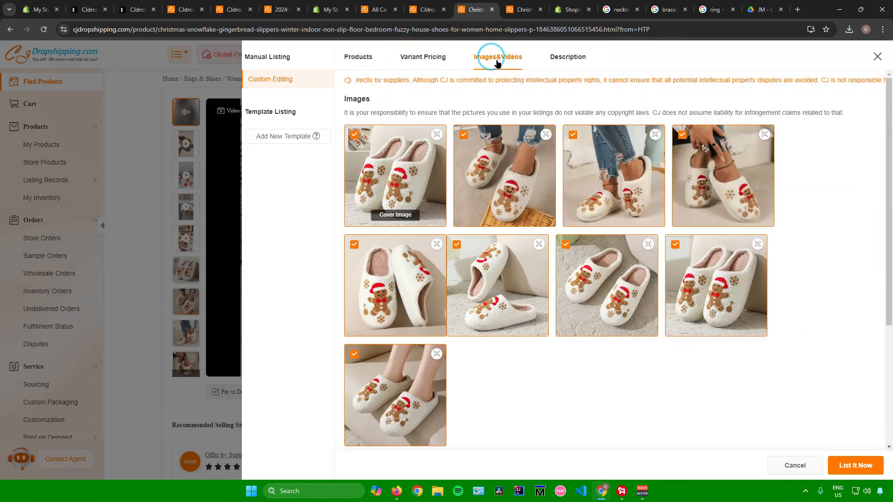
pyautogui.scroll(-4, 497, 209)
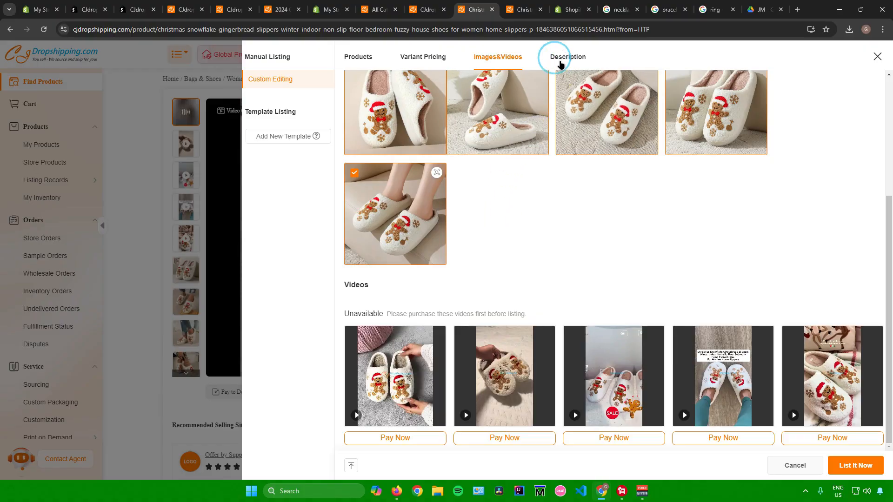
pyautogui.click(563, 59)
pyautogui.scroll(-4, 484, 199)
pyautogui.scroll(4, 488, 199)
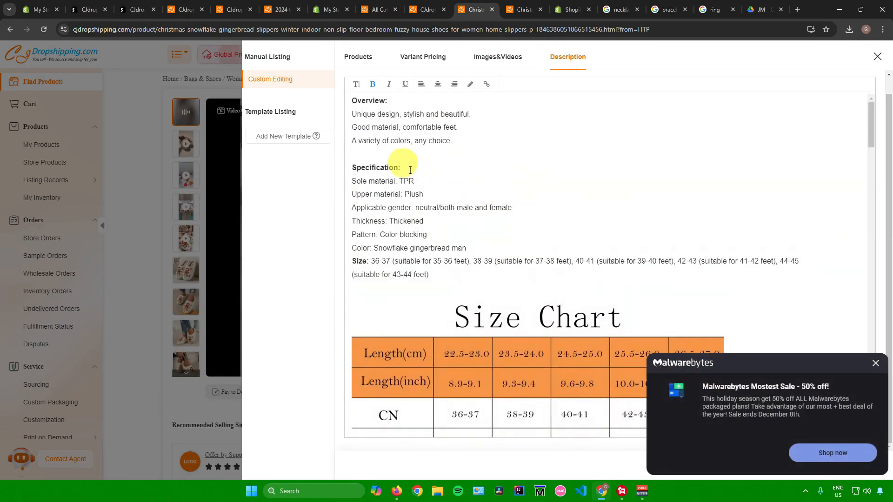
pyautogui.click(361, 59)
pyautogui.click(874, 362)
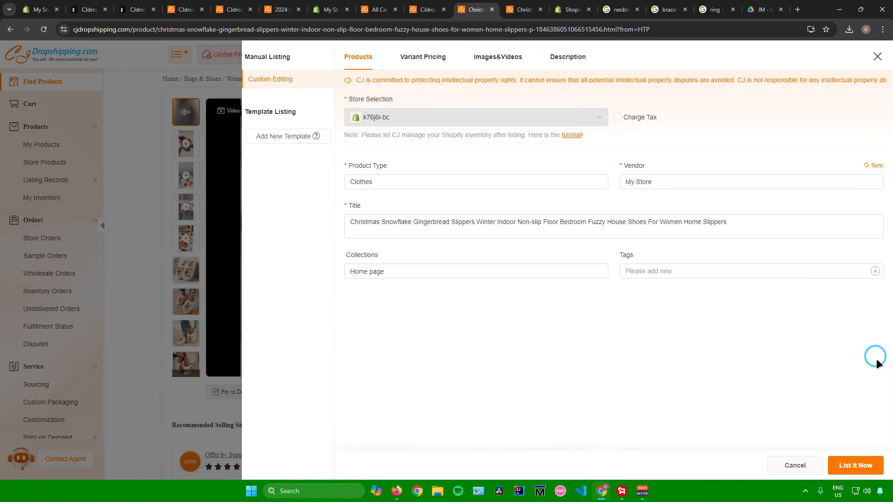
pyautogui.click(412, 58)
pyautogui.click(497, 58)
pyautogui.click(567, 58)
pyautogui.click(358, 58)
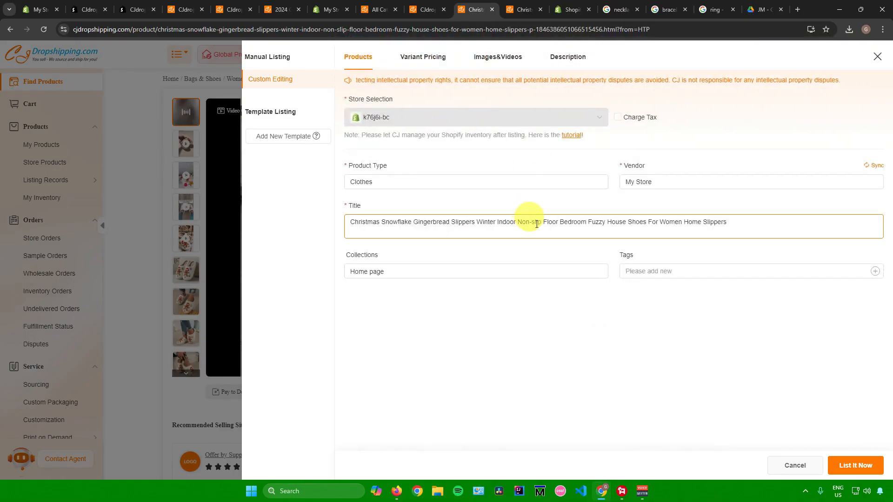
pyautogui.click(860, 467)
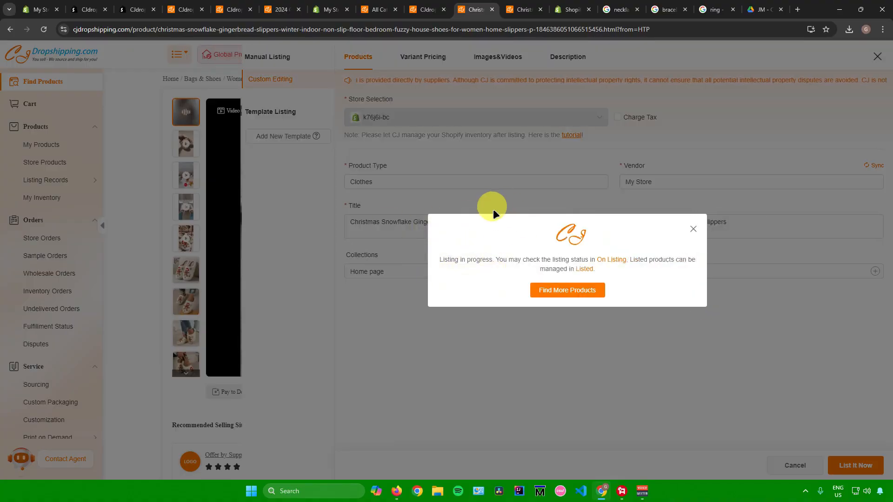
pyautogui.click(693, 226)
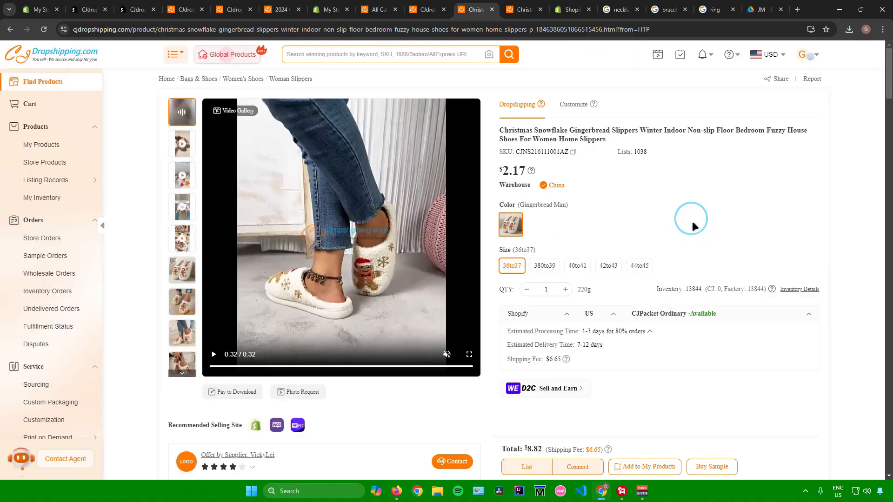
# Step: Switch to the Shopify admin, dismiss the app suggestions, and open the products list
pyautogui.click(52, 7)
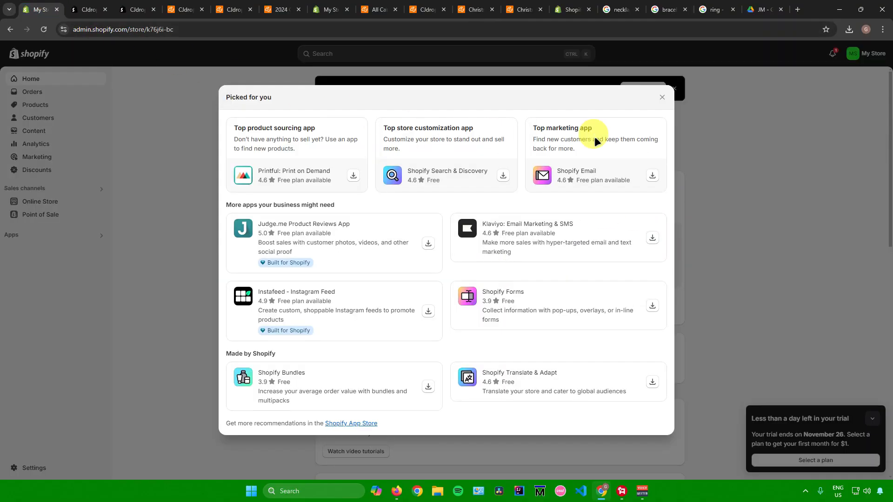
pyautogui.click(662, 97)
pyautogui.click(42, 103)
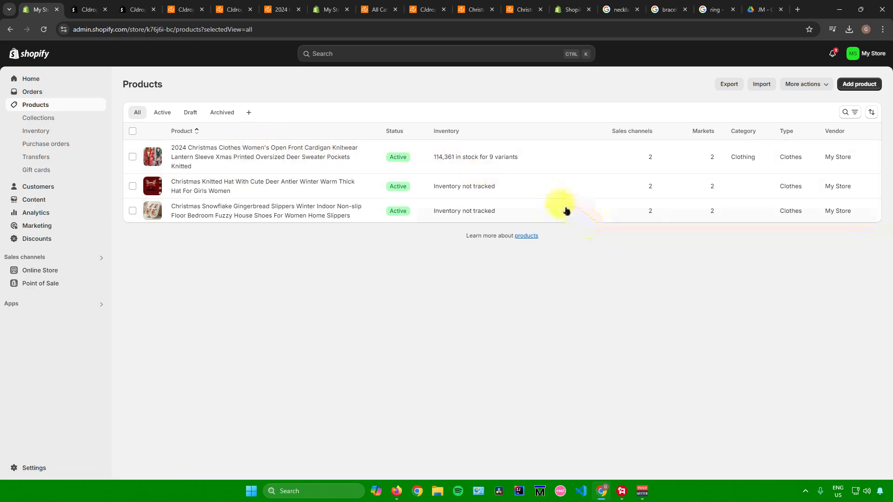
pyautogui.click(190, 5)
pyautogui.click(36, 3)
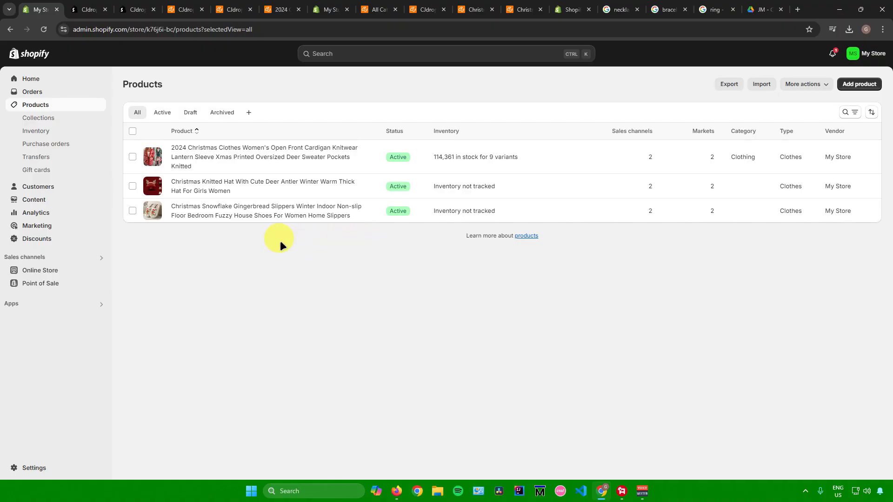
# Step: Browse the online store's themes and the Shopify Theme Store catalogue
pyautogui.click(33, 274)
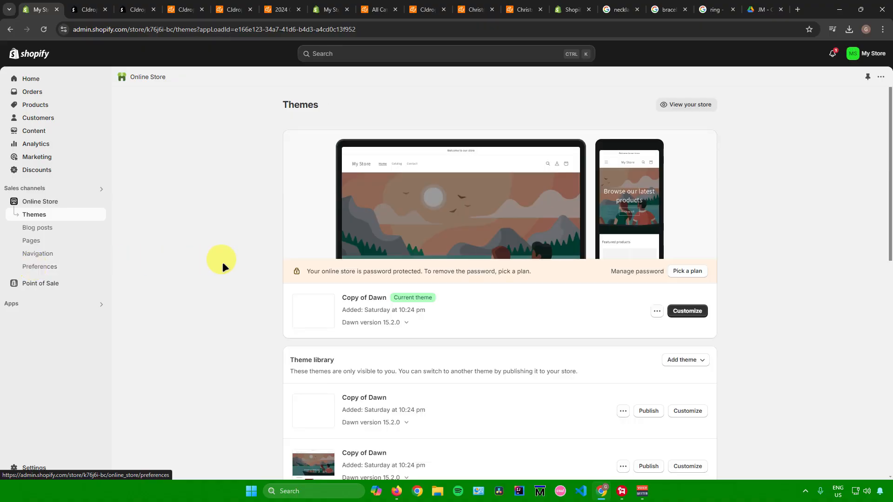
pyautogui.scroll(-4, 434, 281)
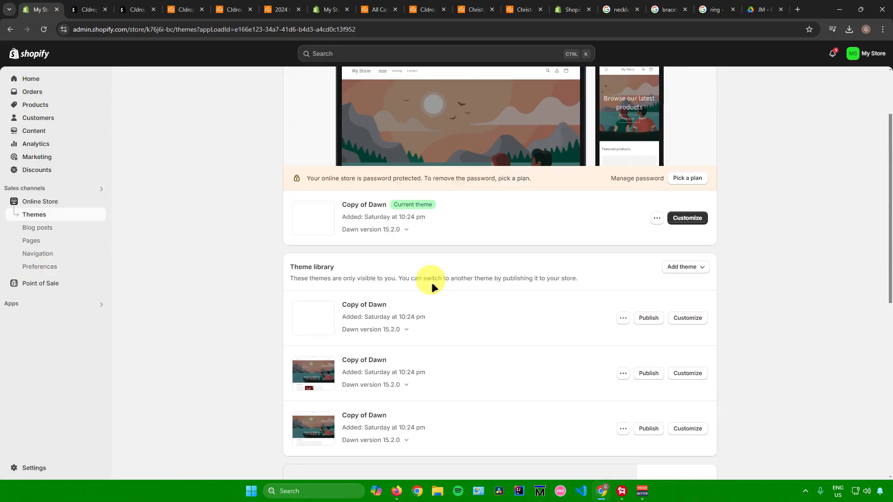
pyautogui.scroll(-5, 431, 283)
pyautogui.scroll(7, 379, 278)
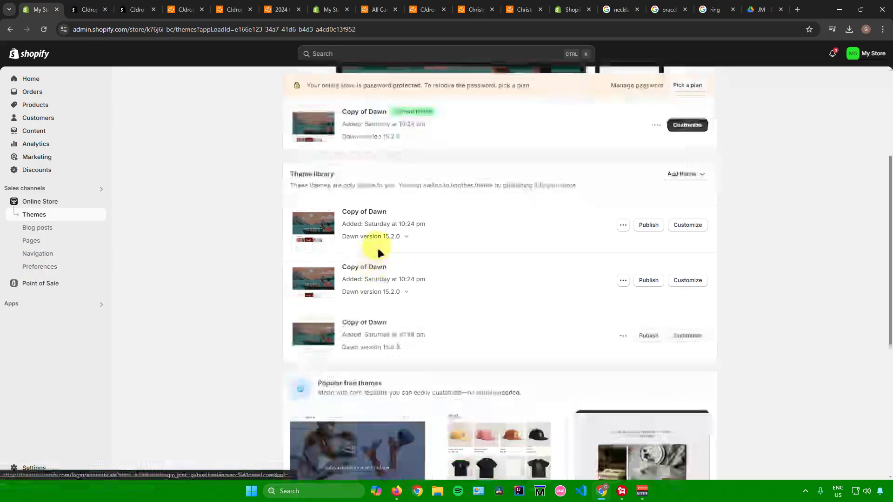
pyautogui.scroll(-5, 383, 241)
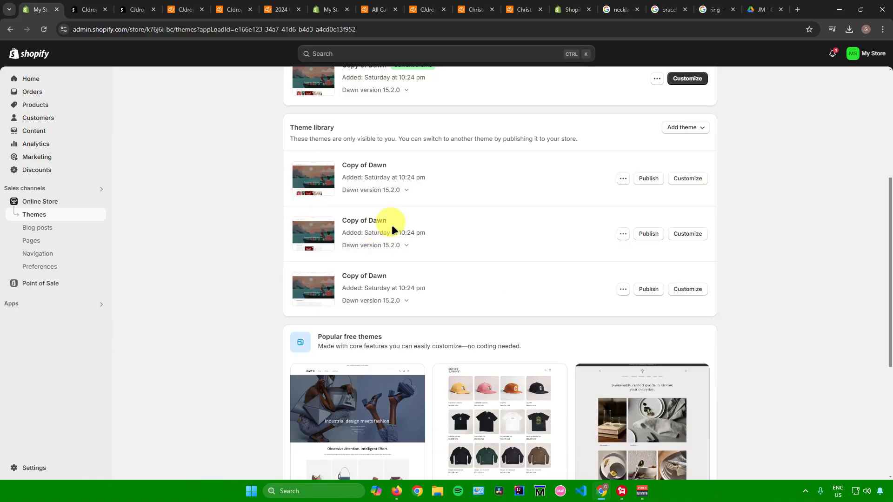
pyautogui.scroll(-5, 392, 228)
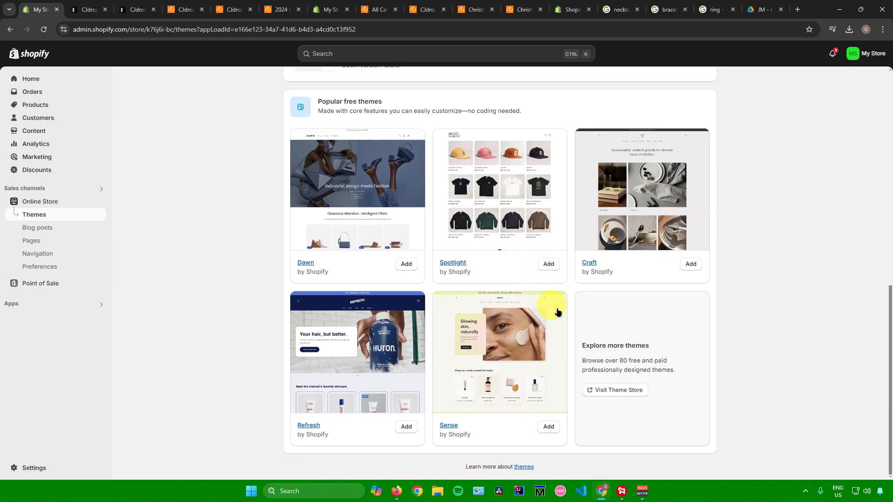
pyautogui.click(616, 393)
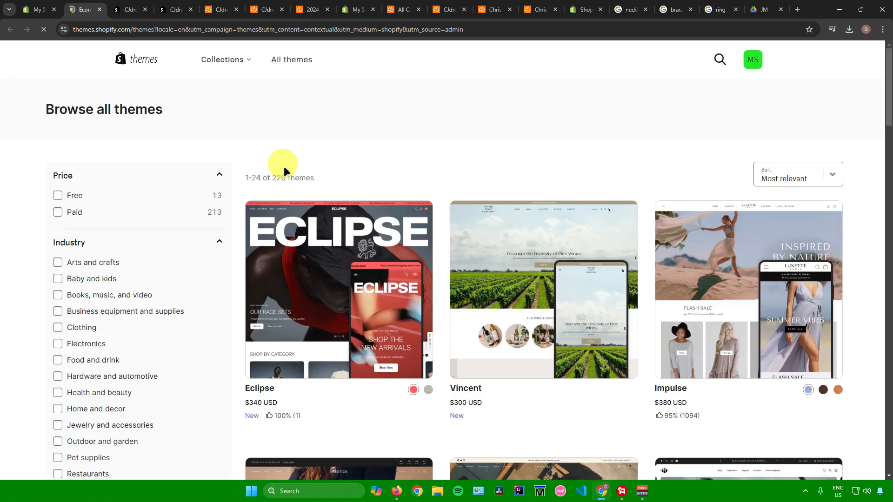
pyautogui.scroll(-5, 481, 244)
pyautogui.scroll(-20, 480, 244)
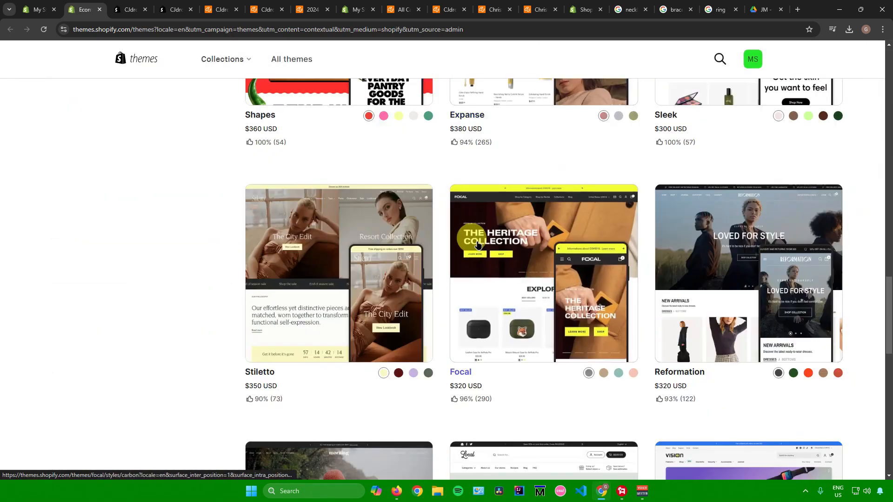
pyautogui.scroll(12, 398, 229)
pyautogui.click(38, 10)
pyautogui.scroll(7, 456, 226)
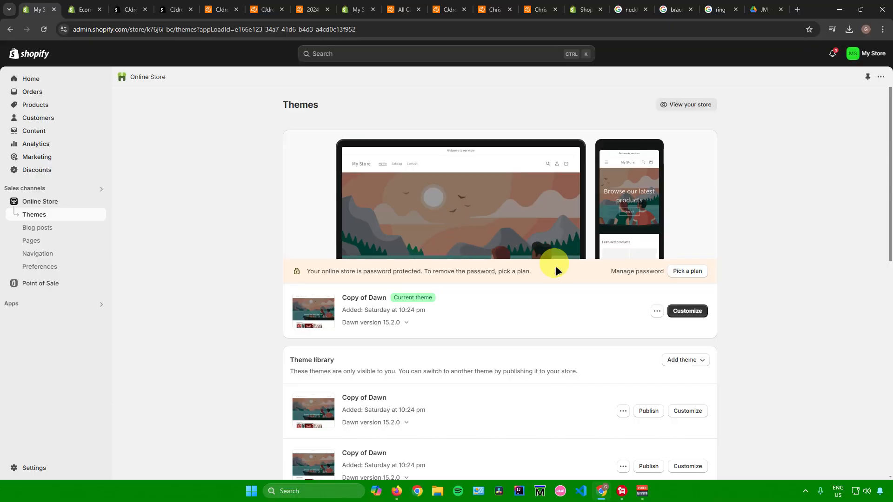
# Step: Open the current theme in the editor and select the home page's image banner section
pyautogui.click(680, 309)
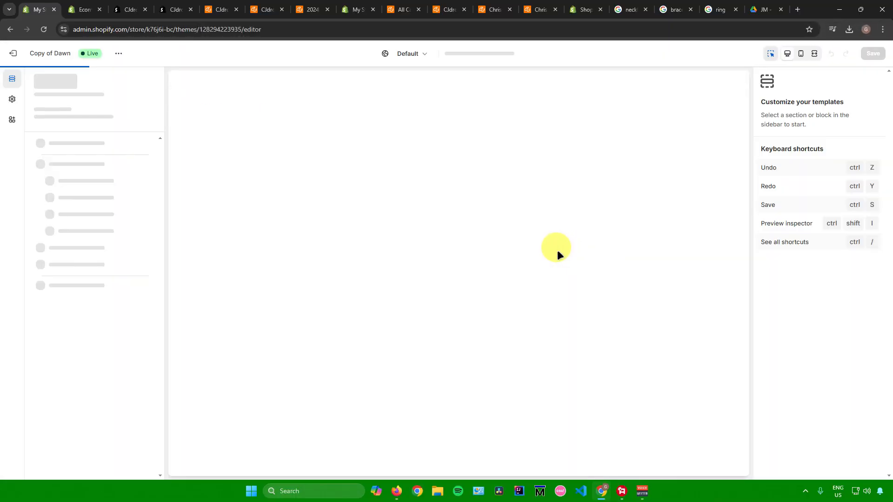
pyautogui.scroll(-7, 554, 248)
pyautogui.scroll(7, 531, 242)
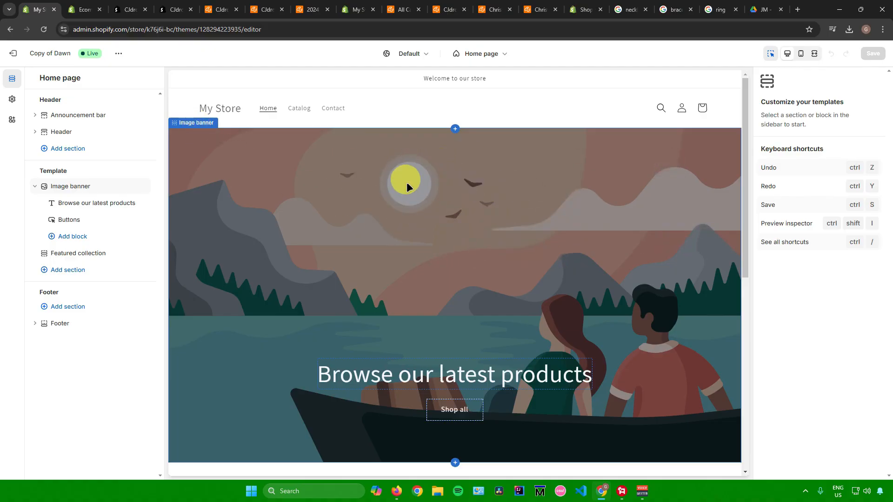
pyautogui.click(397, 182)
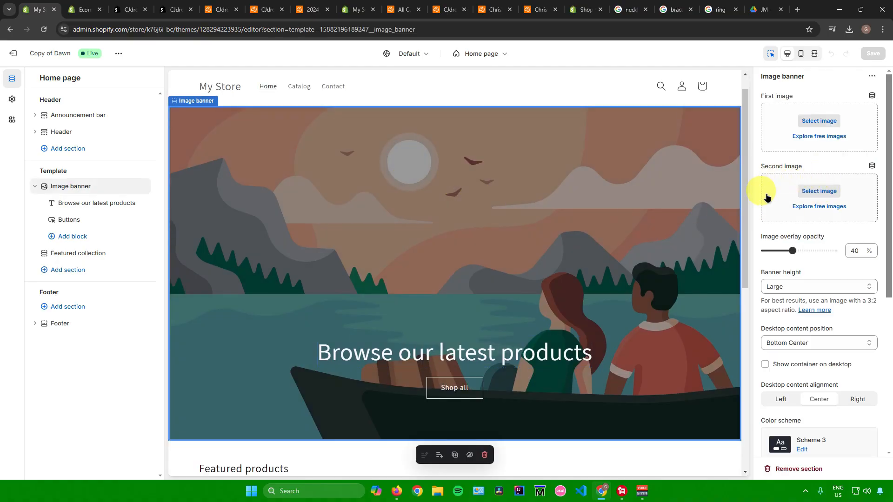
pyautogui.scroll(-4, 797, 219)
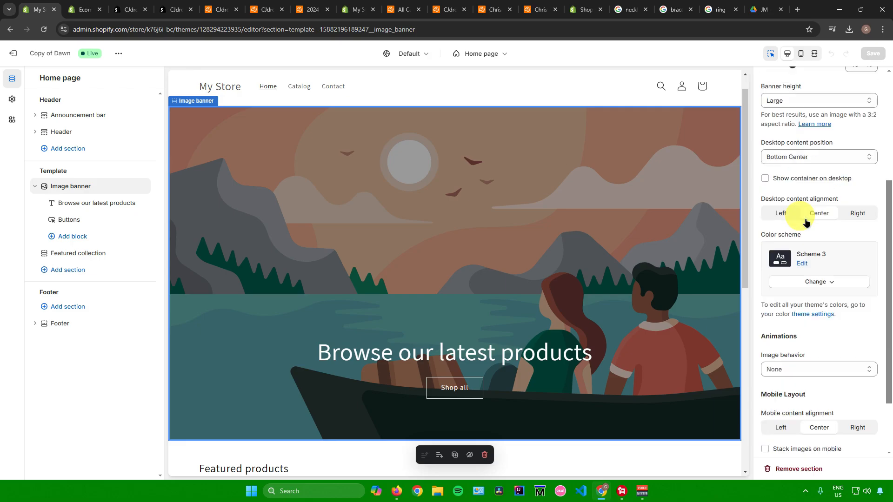
pyautogui.scroll(-2, 806, 223)
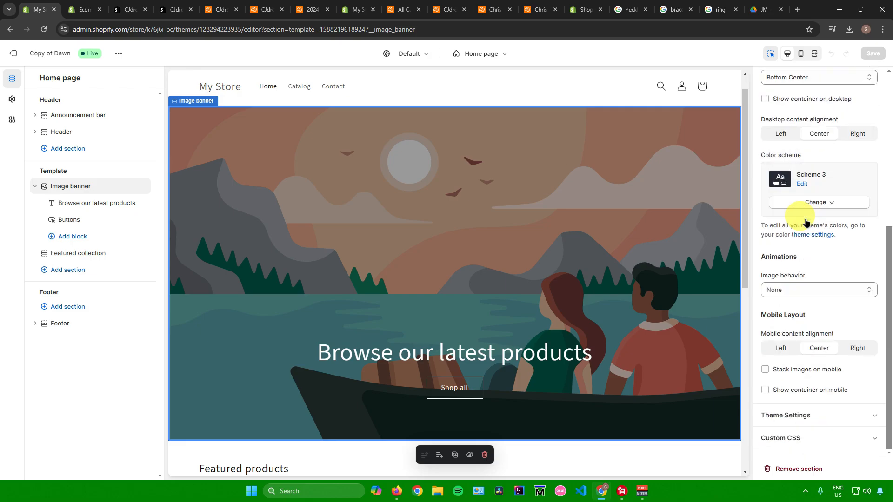
pyautogui.scroll(6, 806, 219)
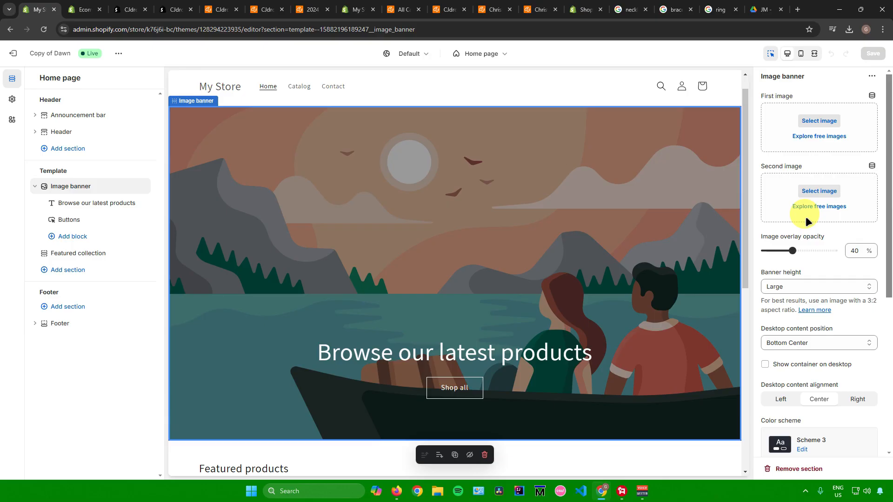
# Step: Set the image banner's first image to the red Christmas cardigan photo from the store's files
pyautogui.click(817, 121)
pyautogui.scroll(-7, 425, 261)
pyautogui.scroll(4, 432, 260)
pyautogui.scroll(5, 432, 261)
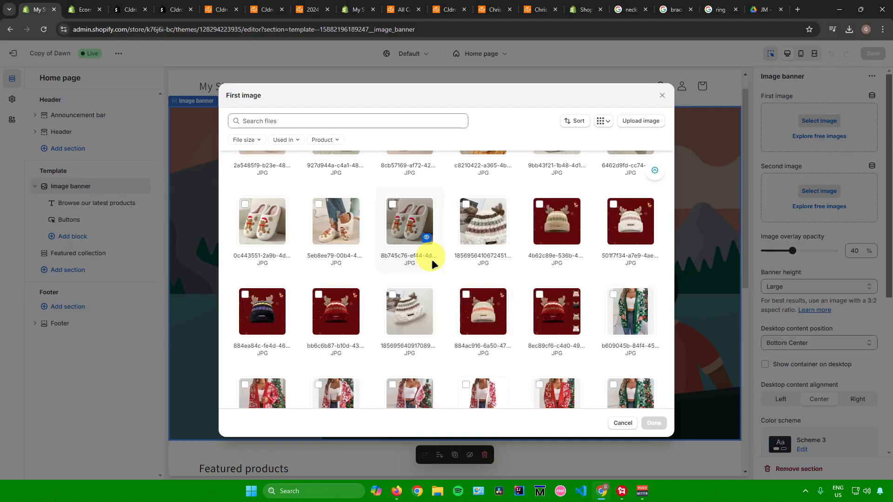
pyautogui.scroll(-1, 430, 258)
pyautogui.click(262, 295)
pyautogui.click(653, 423)
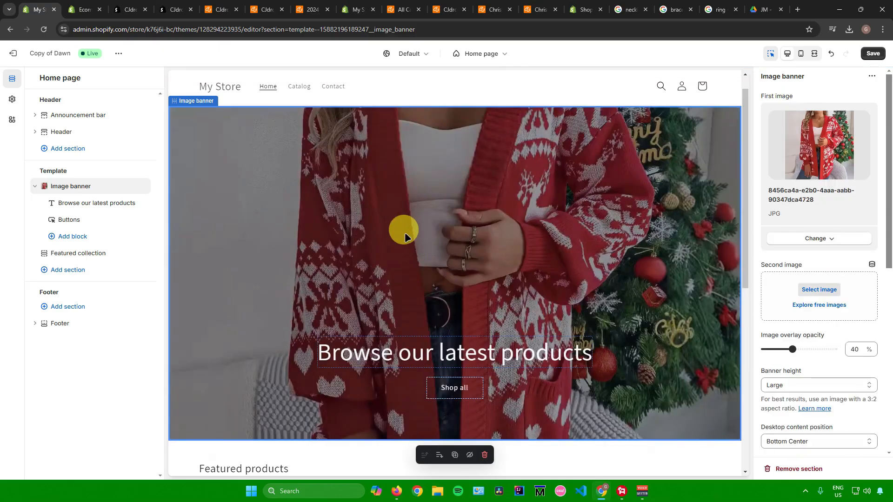
# Step: Change the banner heading text to "Welcome to my Store!"
pyautogui.scroll(-2, 490, 249)
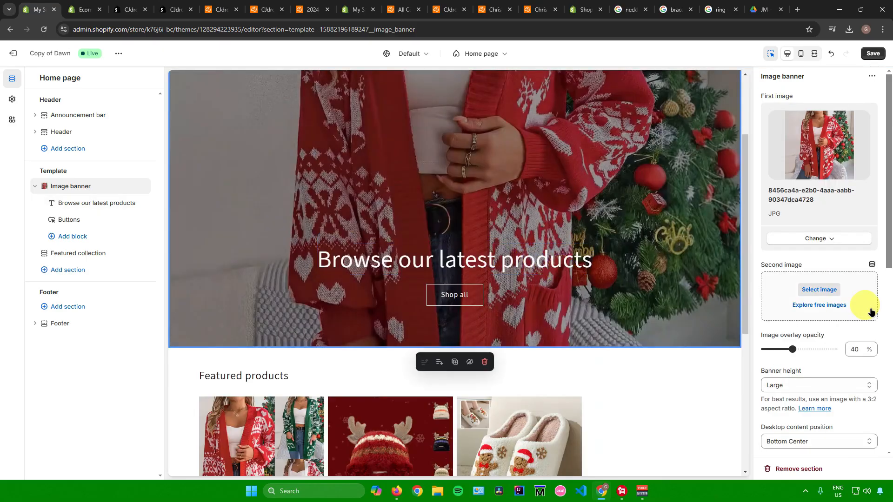
pyautogui.click(391, 260)
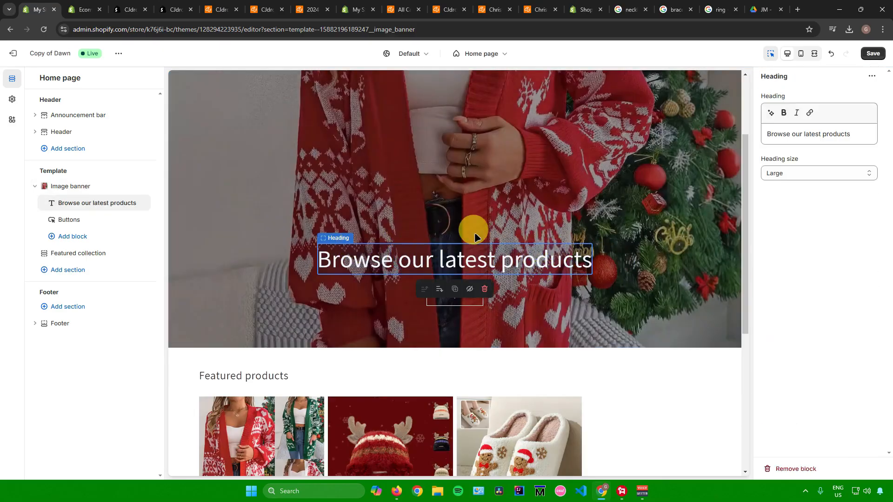
pyautogui.click(858, 134)
pyautogui.hotkey('ctrl', 'a')
pyautogui.press('BackSpace')
pyautogui.write('Welcome to my Stoer')
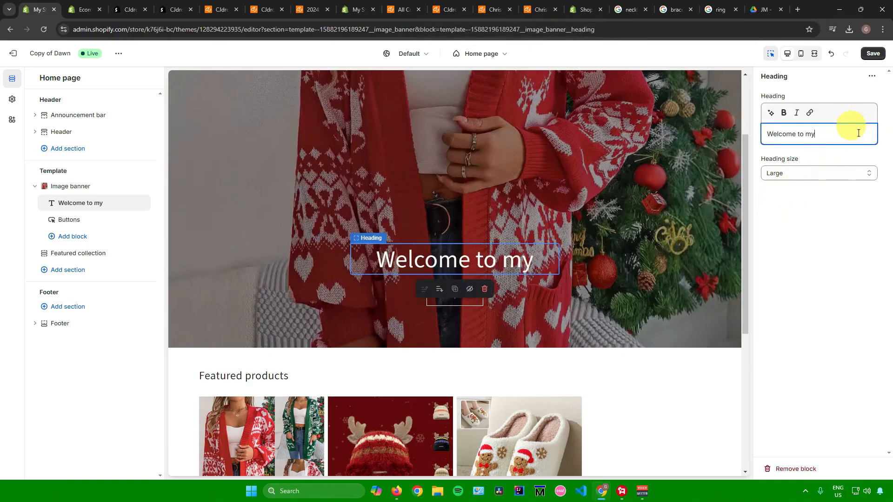
pyautogui.press('BackSpace')
pyautogui.press('BackSpace')
pyautogui.write('re!')
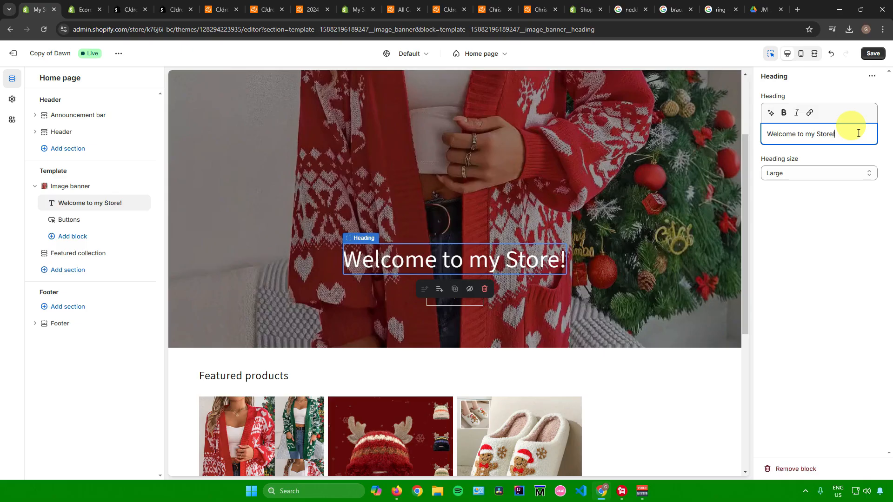
pyautogui.click(815, 239)
# Step: Add a Featured product section to the home page template below the featured collection
pyautogui.scroll(-5, 511, 274)
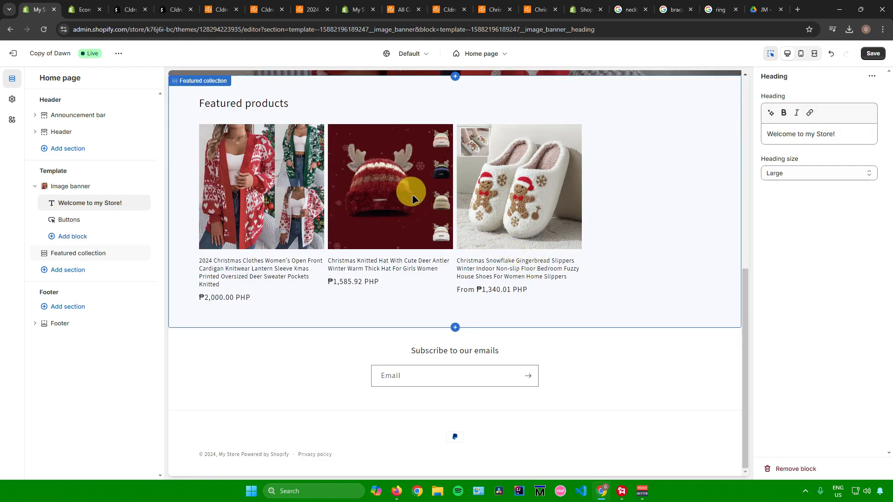
pyautogui.moveTo(37, 173); pyautogui.dragTo(72, 173)
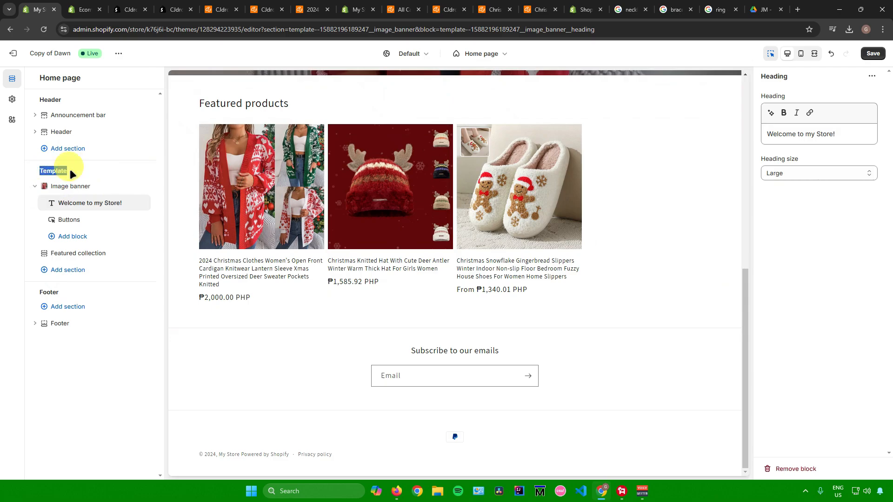
pyautogui.click(70, 270)
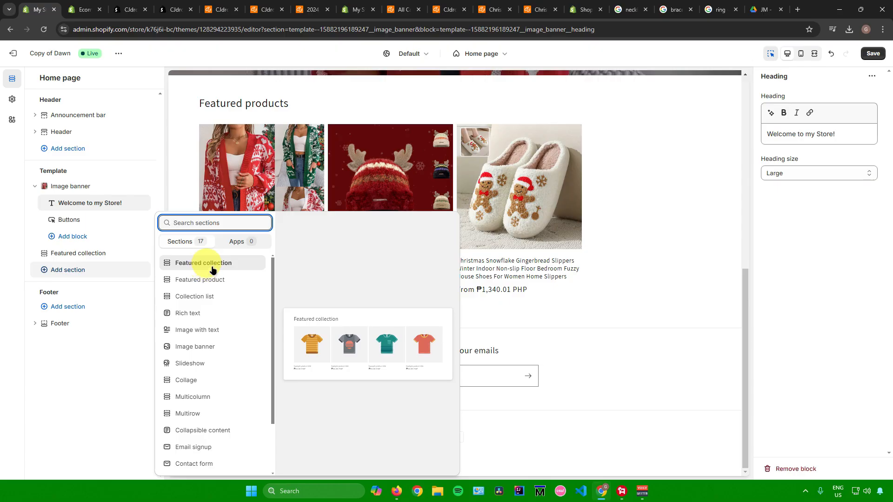
pyautogui.scroll(-2, 216, 293)
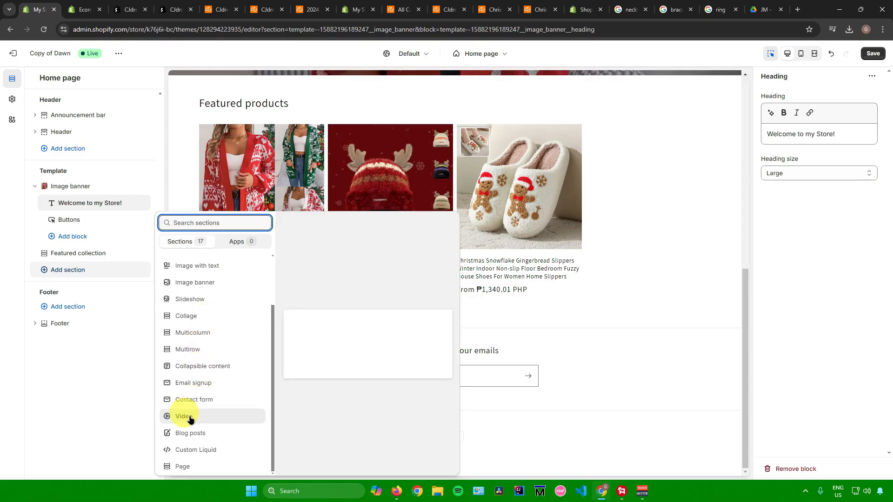
pyautogui.scroll(2, 215, 344)
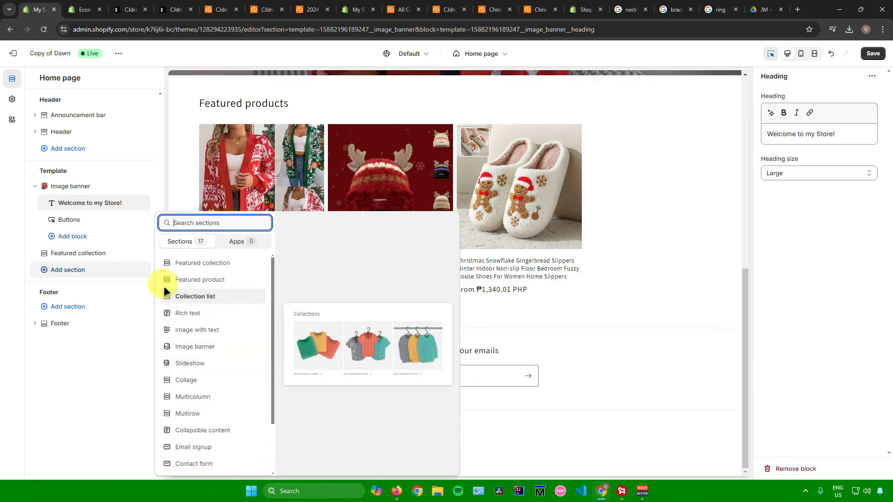
pyautogui.click(205, 279)
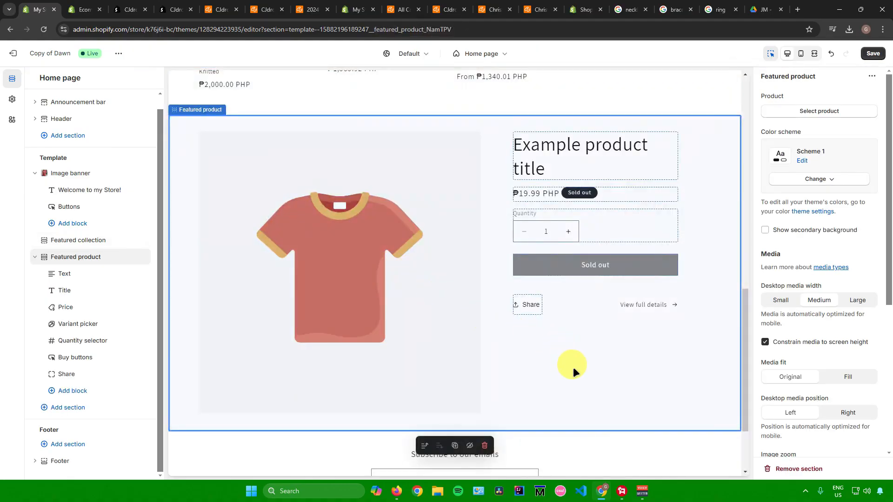
# Step: Set the featured product section's product to the 2024 Christmas Clothes Women's Open Front Cardigan
pyautogui.click(812, 114)
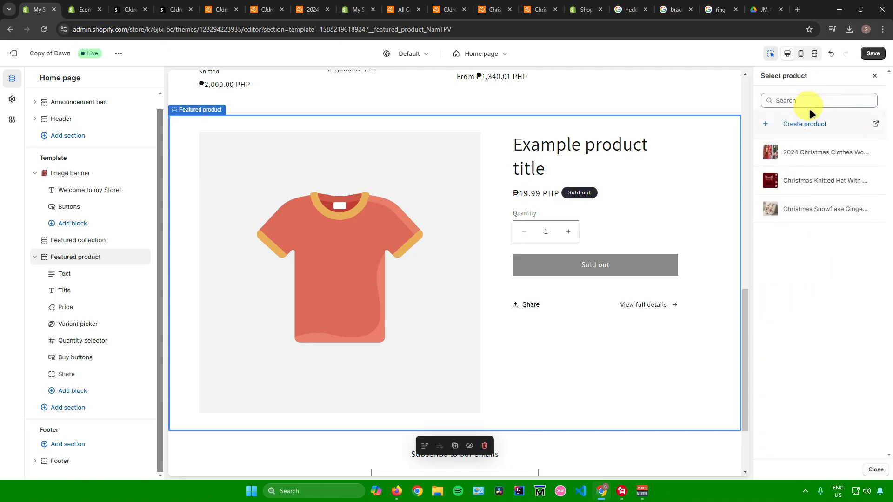
pyautogui.click(814, 152)
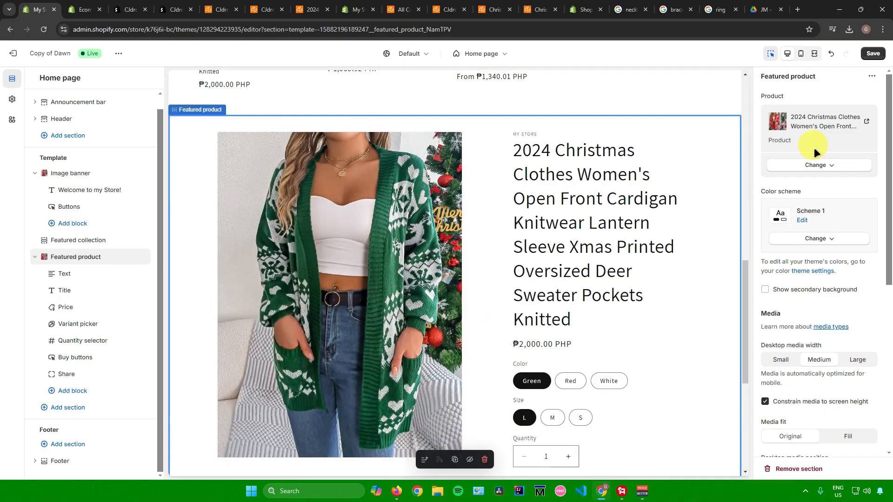
pyautogui.scroll(14, 516, 155)
pyautogui.scroll(-7, 504, 160)
pyautogui.scroll(-10, 504, 163)
pyautogui.scroll(15, 503, 161)
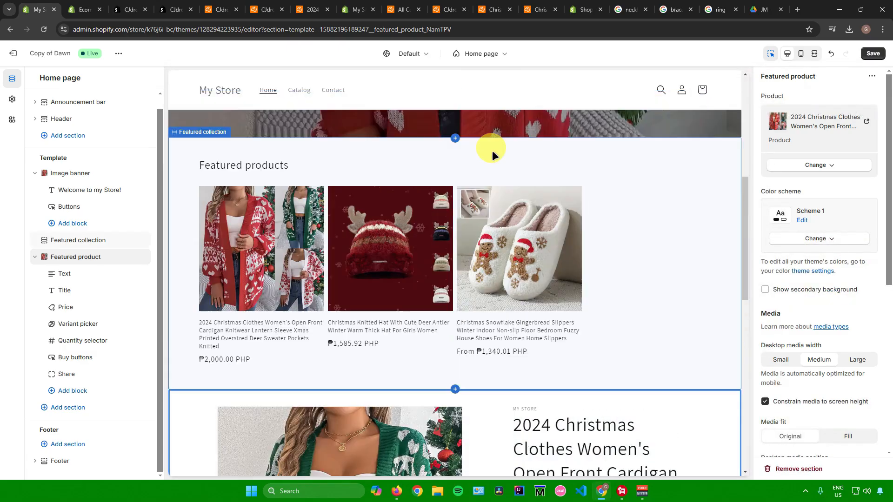
# Step: Save the home page theme changes
pyautogui.click(470, 54)
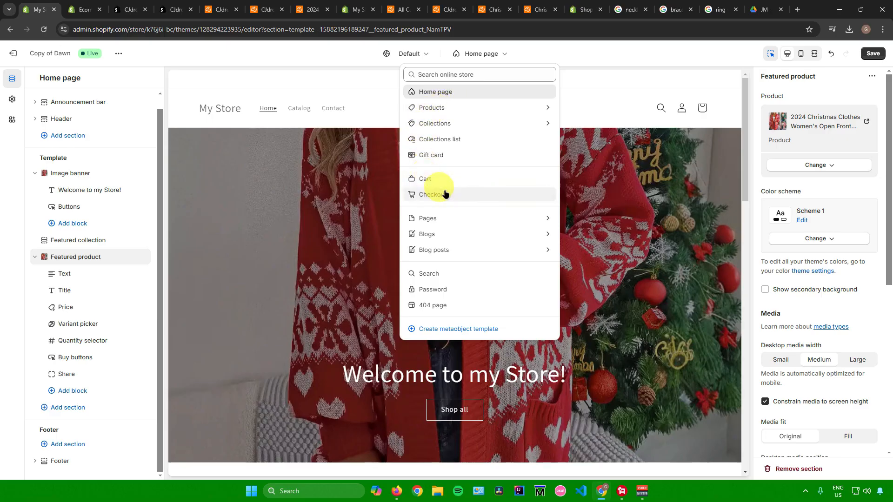
pyautogui.click(557, 57)
pyautogui.scroll(-5, 508, 149)
pyautogui.scroll(5, 508, 151)
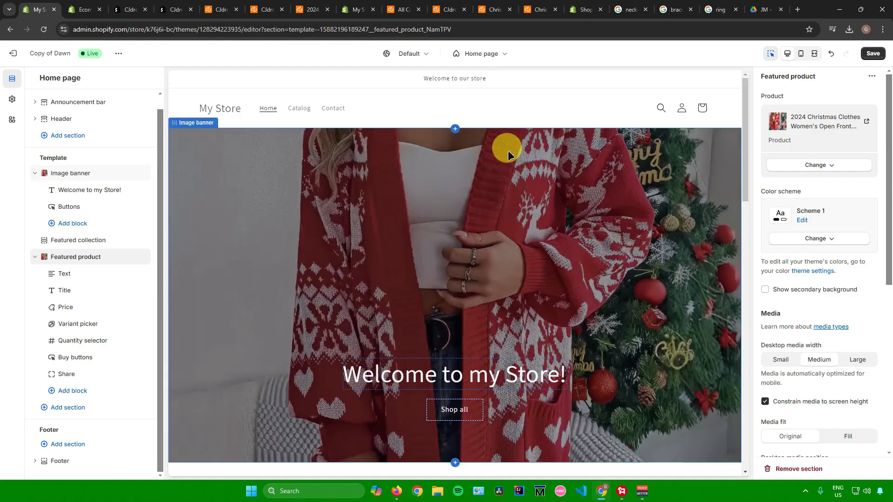
pyautogui.scroll(-6, 510, 149)
pyautogui.scroll(5, 509, 150)
pyautogui.click(872, 54)
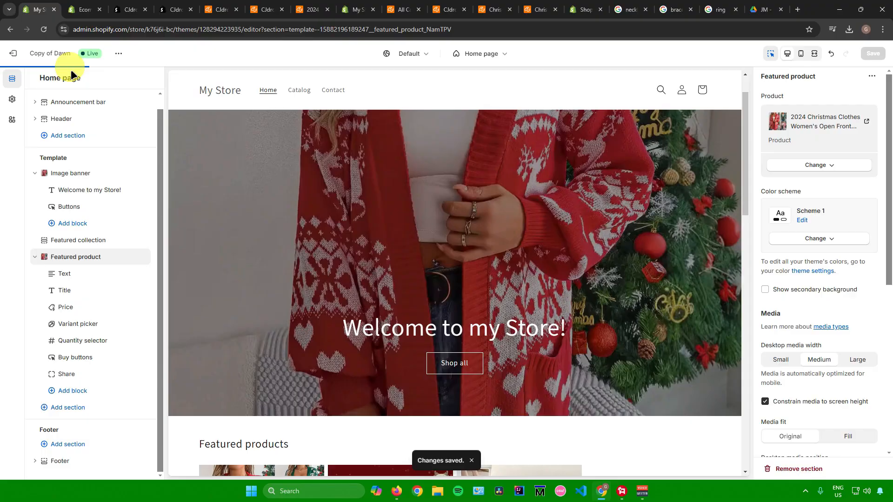
# Step: Leave the editor and preview the current theme's storefront, scrolling through the home page
pyautogui.click(13, 53)
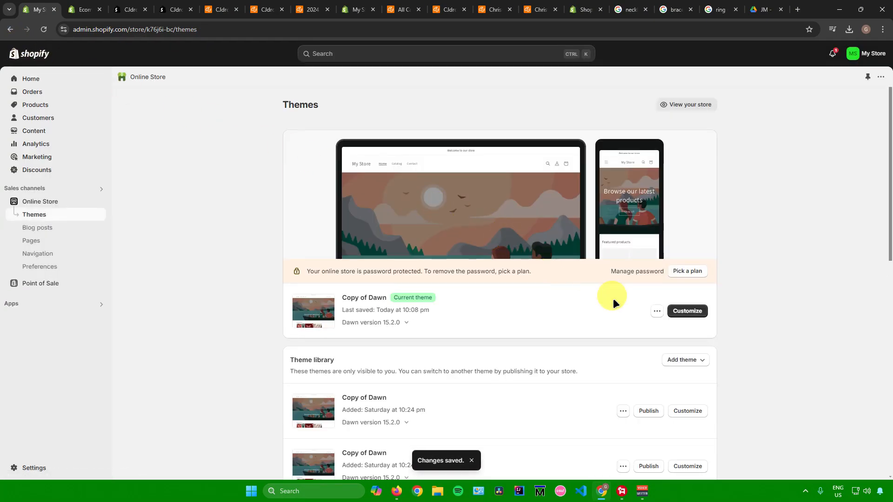
pyautogui.click(656, 311)
pyautogui.click(609, 330)
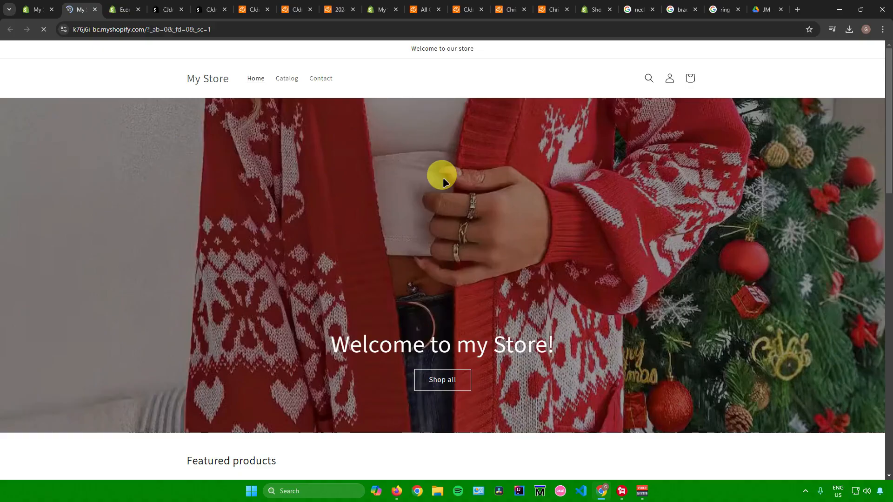
pyautogui.scroll(-4, 417, 203)
pyautogui.scroll(-10, 417, 203)
pyautogui.scroll(8, 408, 195)
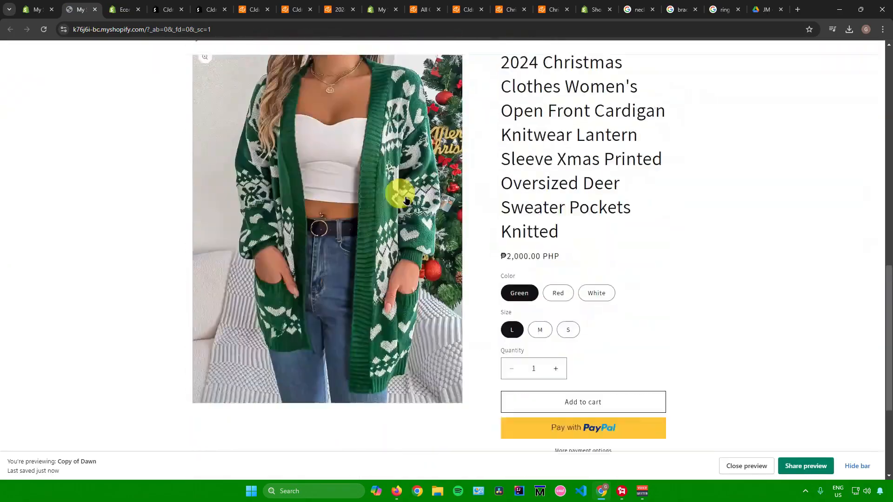
pyautogui.scroll(6, 404, 200)
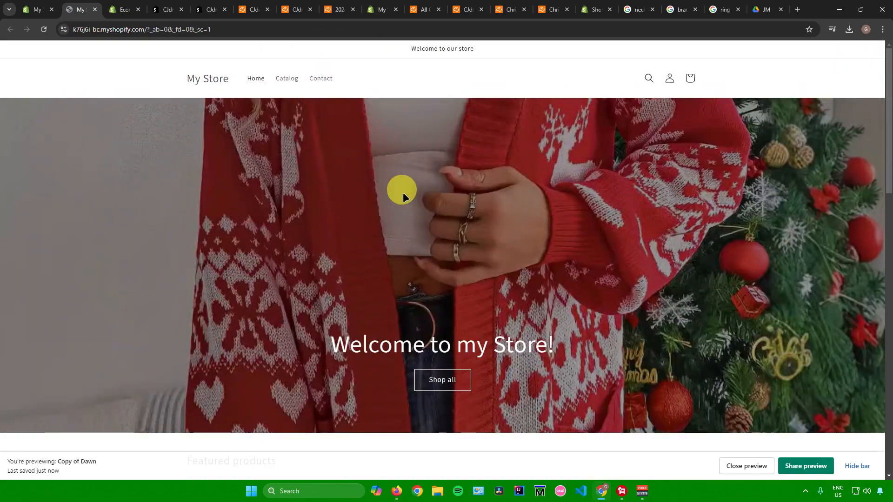
pyautogui.scroll(-5, 402, 191)
pyautogui.scroll(-12, 403, 197)
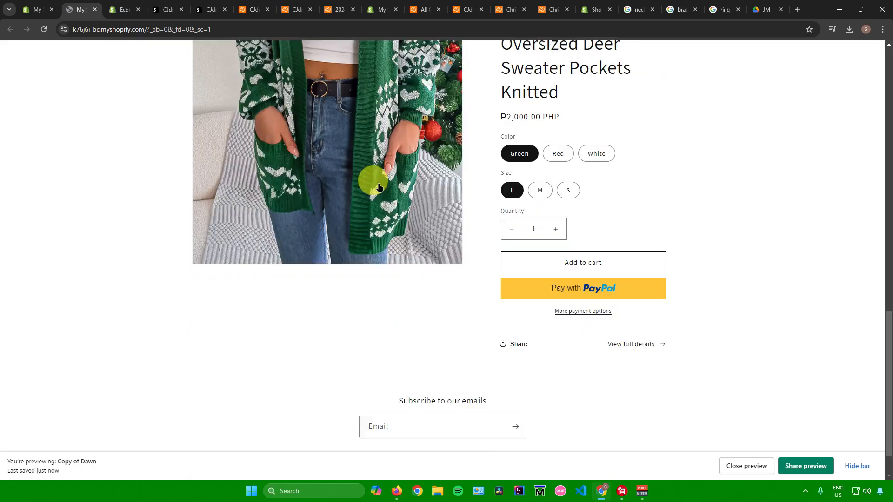
pyautogui.scroll(11, 210, 108)
pyautogui.scroll(5, 211, 105)
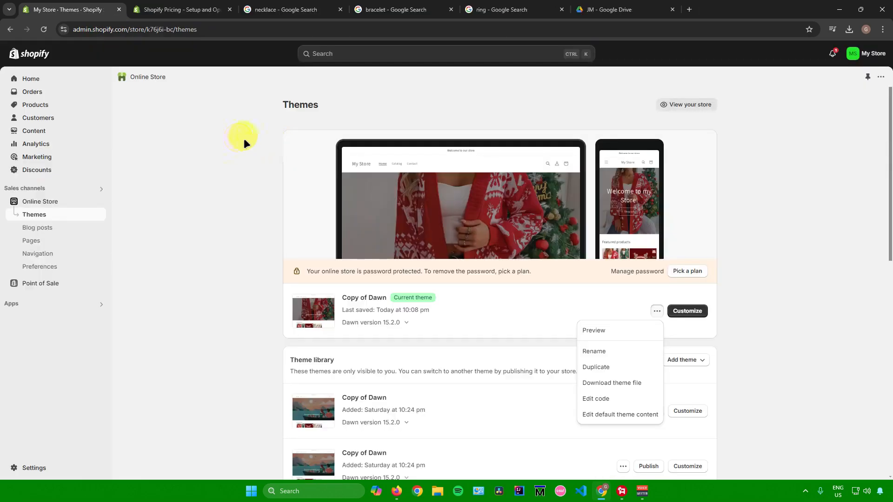
# Step: Examine the Analytics dashboard and the list of available reports
pyautogui.click(38, 142)
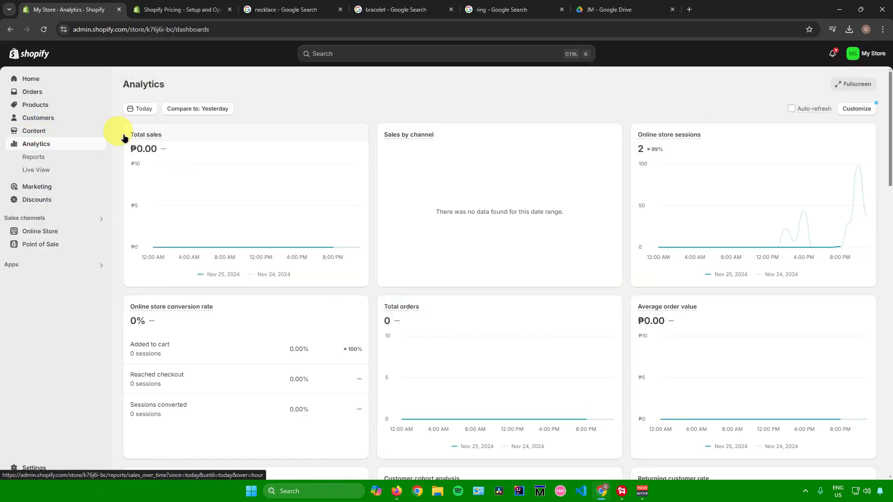
pyautogui.moveTo(142, 139)
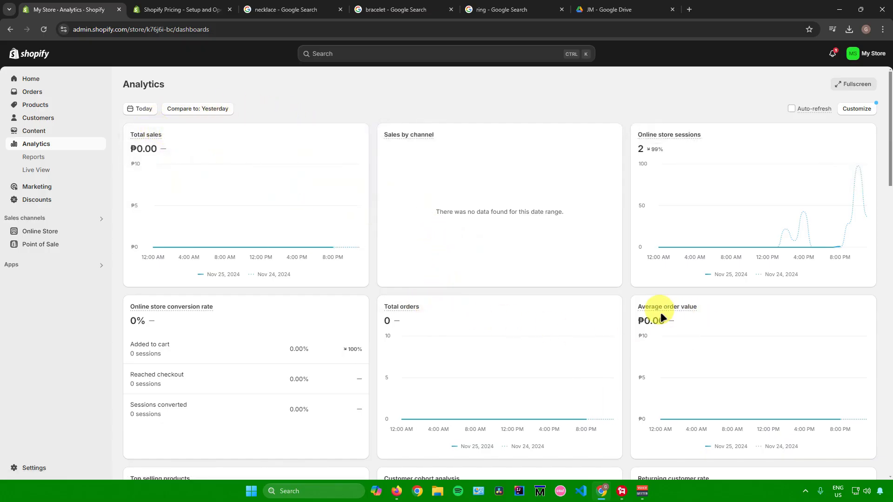
pyautogui.scroll(-10, 478, 243)
pyautogui.scroll(-10, 480, 242)
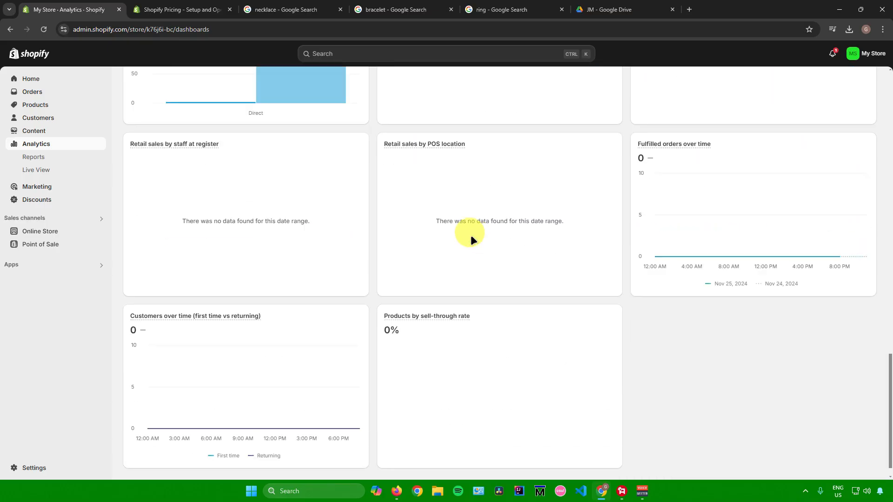
pyautogui.scroll(16, 183, 177)
pyautogui.click(39, 157)
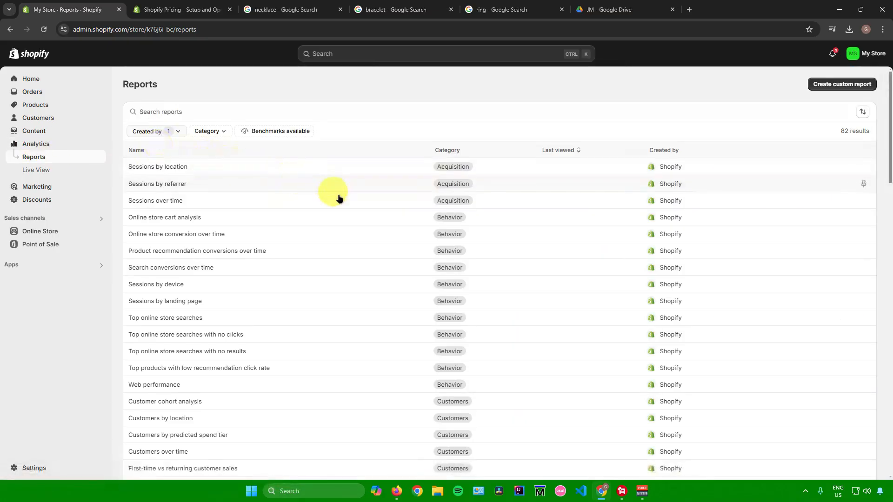
pyautogui.scroll(-10, 351, 201)
pyautogui.scroll(15, 356, 200)
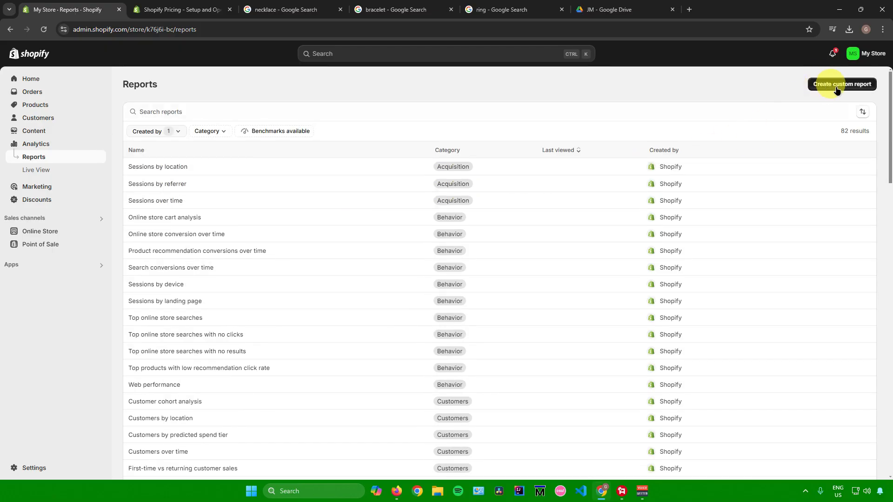
# Step: Open the Live View dashboard and rotate the globe to inspect visitor activity
pyautogui.click(100, 169)
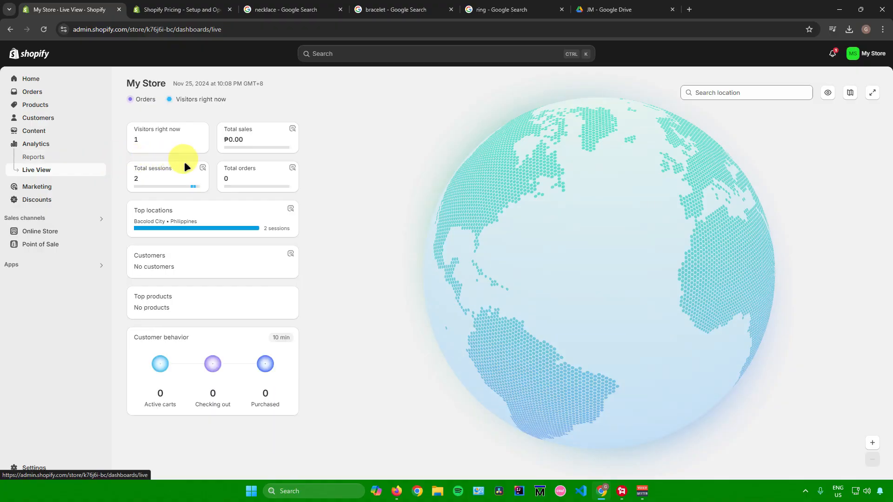
pyautogui.moveTo(236, 144)
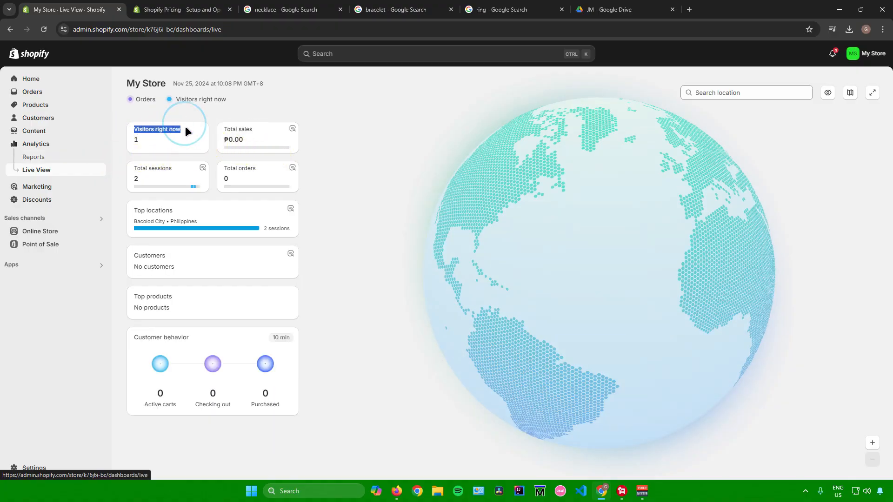
pyautogui.moveTo(134, 168); pyautogui.dragTo(176, 169)
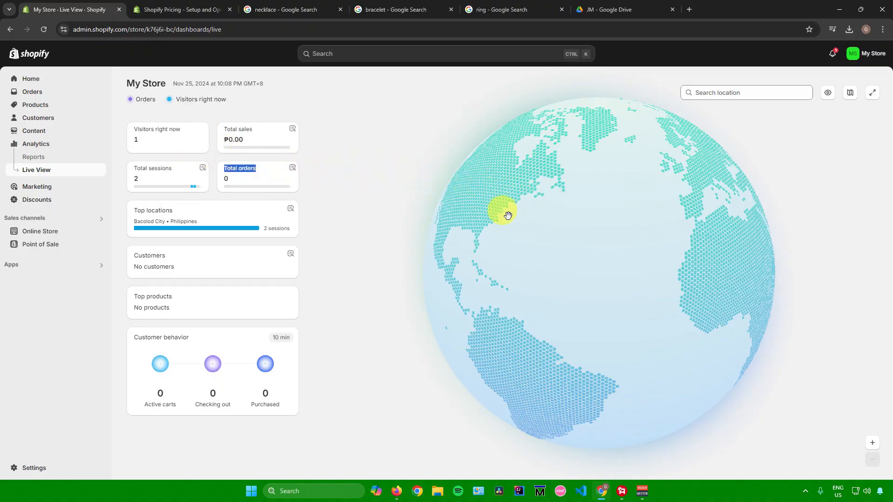
pyautogui.moveTo(508, 215); pyautogui.dragTo(450, 209)
pyautogui.moveTo(618, 219); pyautogui.dragTo(357, 203)
# Step: Start creating a new Amount off order discount from the Discounts page
pyautogui.click(53, 199)
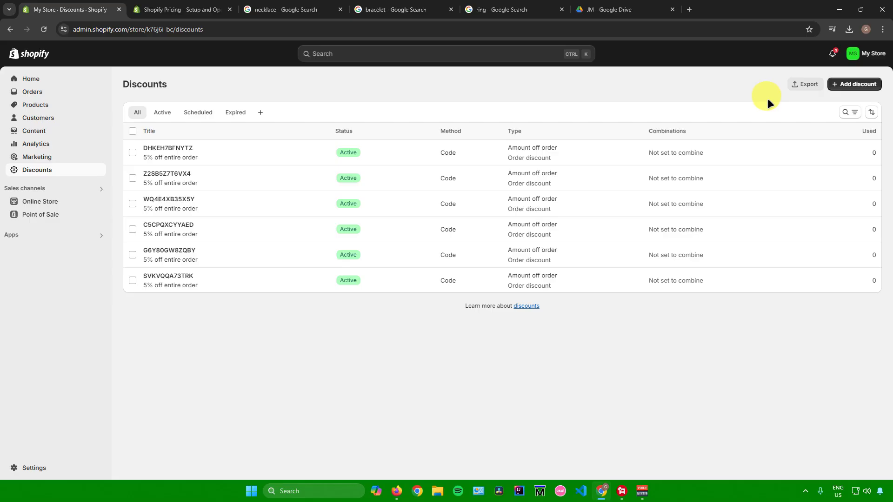
pyautogui.click(855, 84)
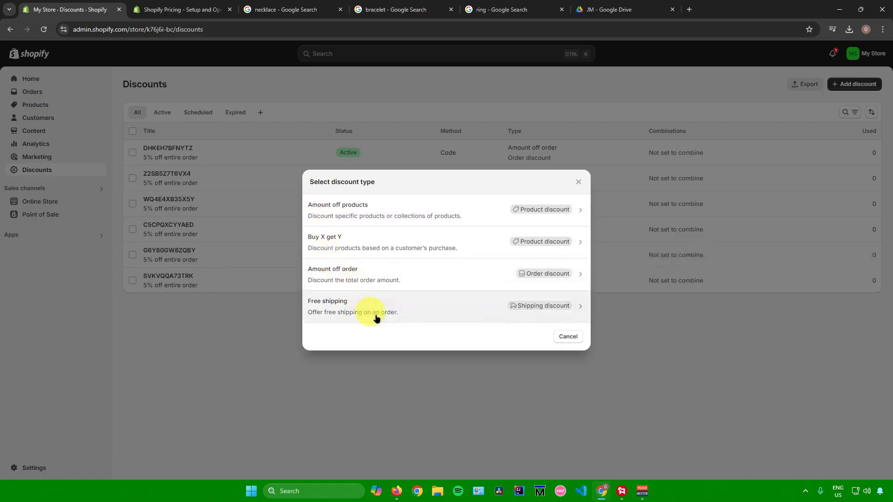
pyautogui.click(389, 273)
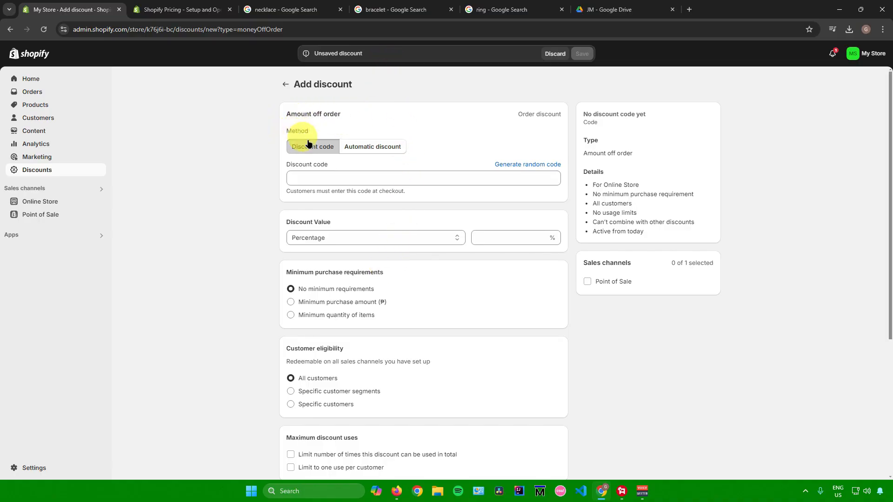
# Step: Keep the discount code method and generate a random discount code
pyautogui.click(367, 146)
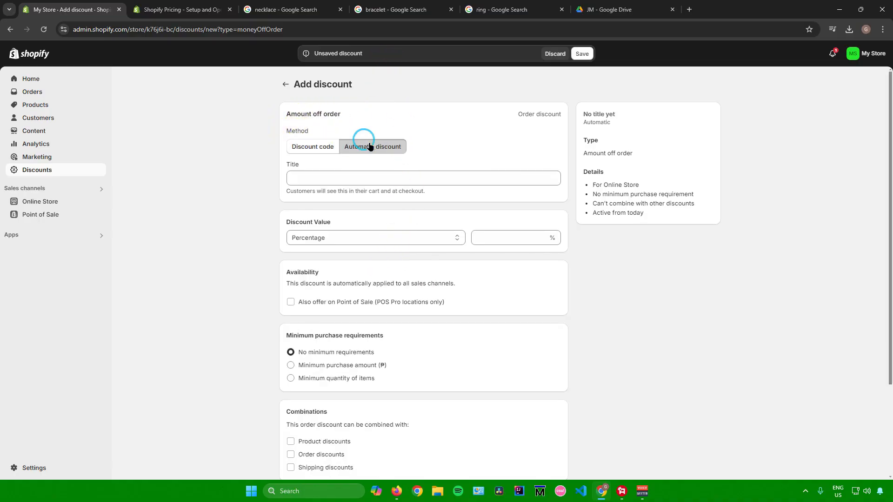
pyautogui.click(313, 147)
pyautogui.click(308, 177)
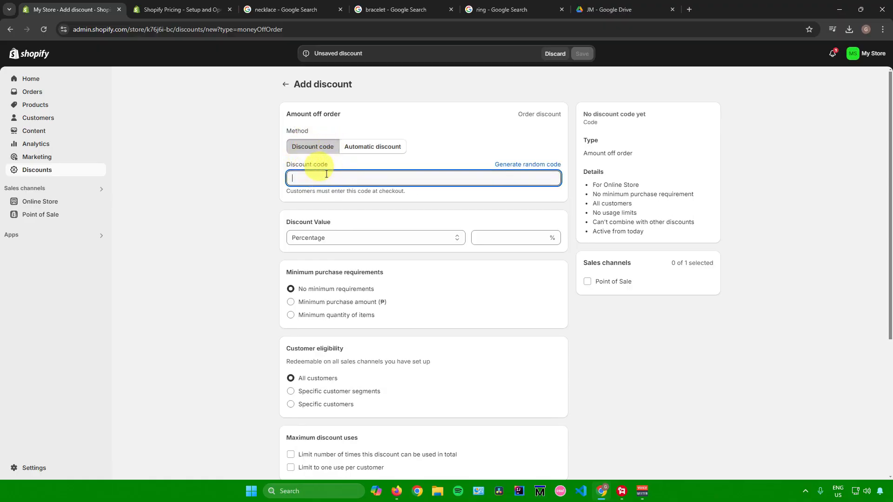
pyautogui.click(511, 165)
# Step: Set the discount value type to Percentage with a value of 5
pyautogui.scroll(-2, 287, 132)
pyautogui.moveTo(287, 131); pyautogui.dragTo(336, 129)
pyautogui.click(364, 145)
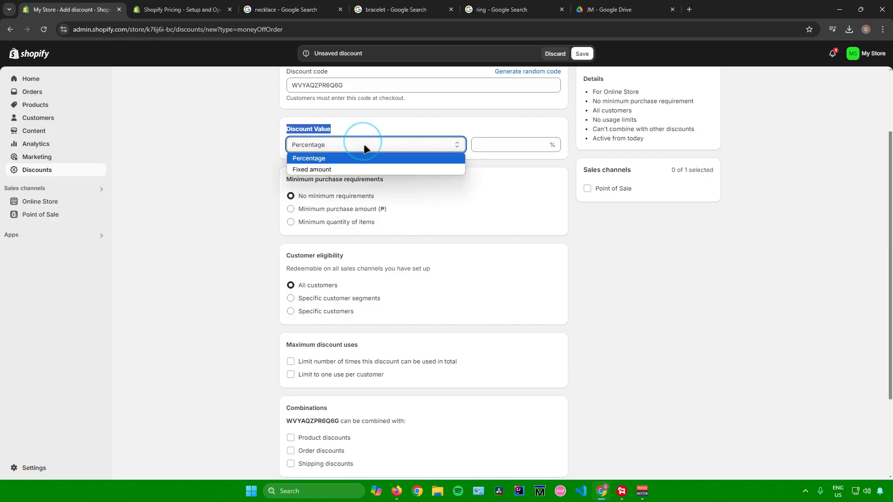
pyautogui.click(325, 158)
pyautogui.click(484, 142)
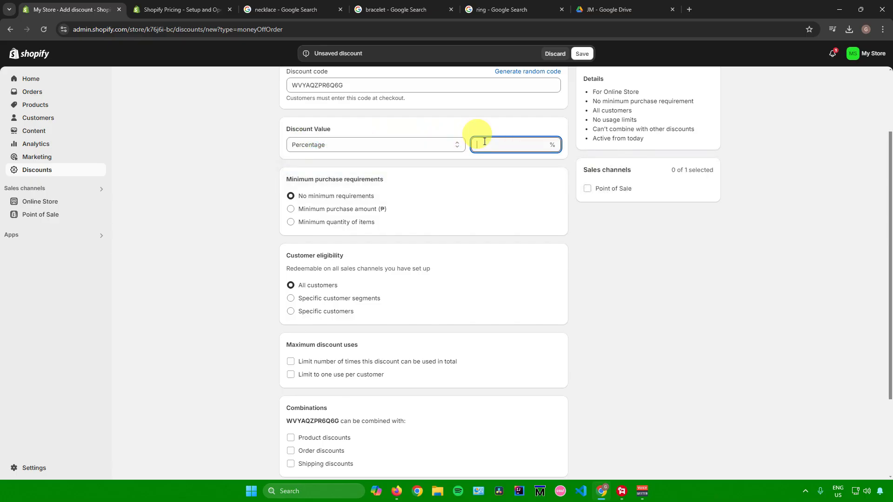
pyautogui.write('5')
# Step: Review the minimum purchase, customer eligibility, maximum uses, combinations and active date options
pyautogui.click(643, 283)
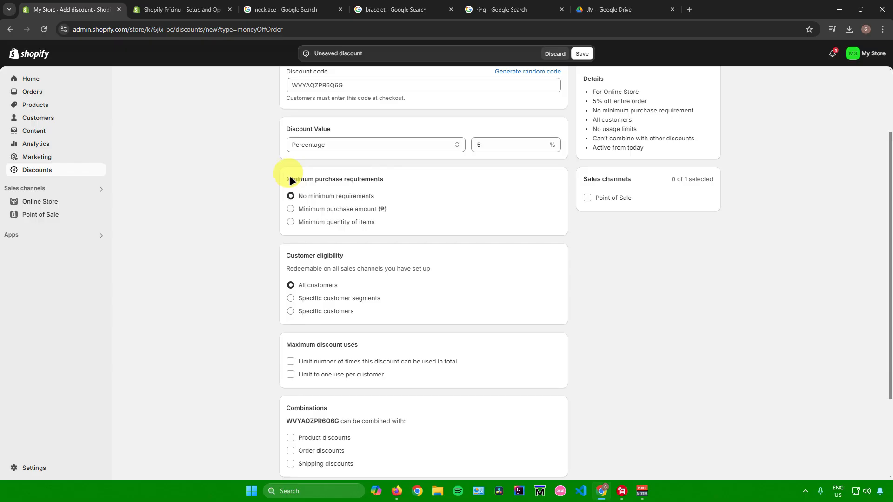
pyautogui.moveTo(328, 184); pyautogui.dragTo(393, 184)
pyautogui.scroll(-2, 377, 195)
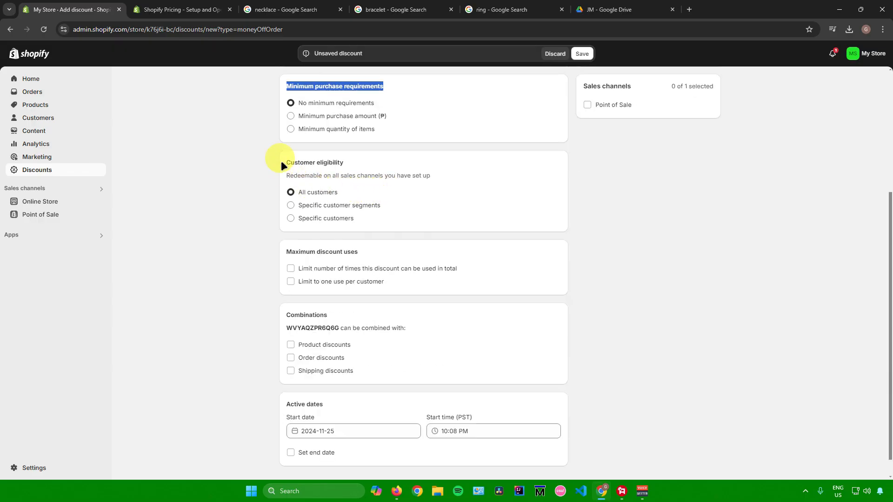
pyautogui.moveTo(284, 160); pyautogui.dragTo(354, 172)
pyautogui.scroll(-1, 358, 208)
pyautogui.moveTo(281, 228); pyautogui.dragTo(325, 240)
pyautogui.click(283, 289)
pyautogui.scroll(3, 345, 279)
pyautogui.scroll(-3, 360, 269)
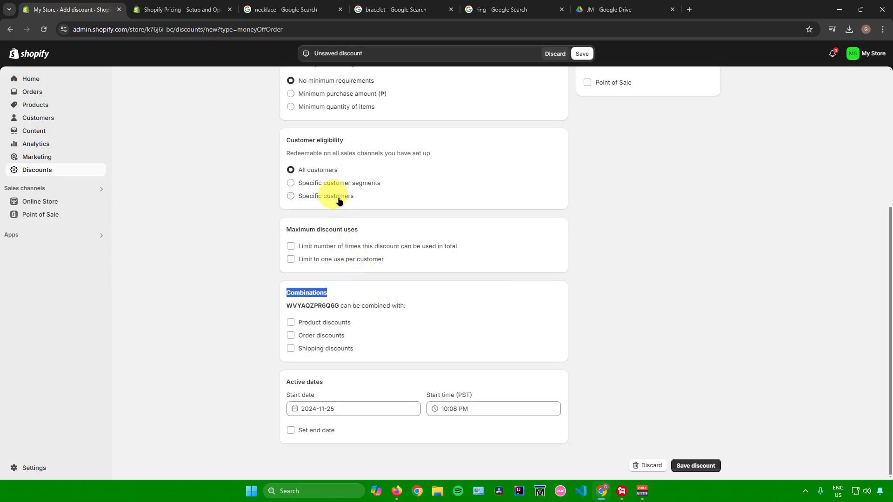
pyautogui.moveTo(286, 382); pyautogui.dragTo(324, 394)
# Step: Try setting an end date, opening the start and end date and time pickers, then clear the end date
pyautogui.click(290, 430)
pyautogui.scroll(-1, 312, 409)
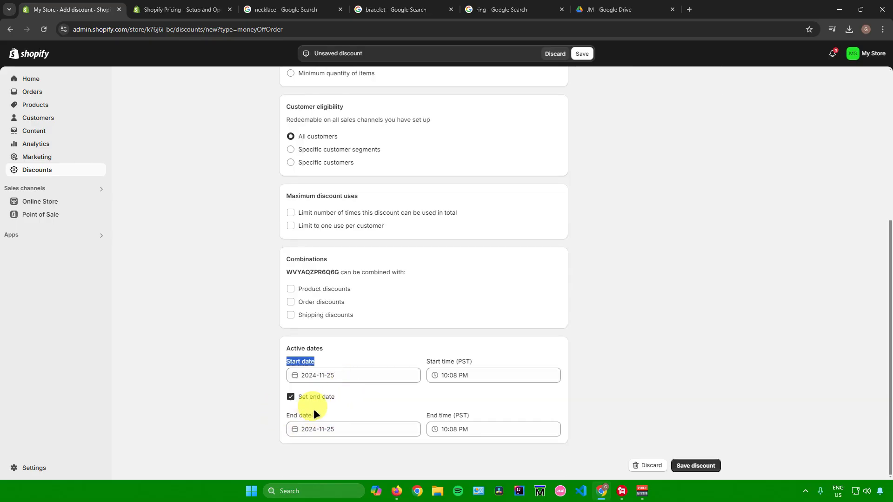
pyautogui.click(379, 375)
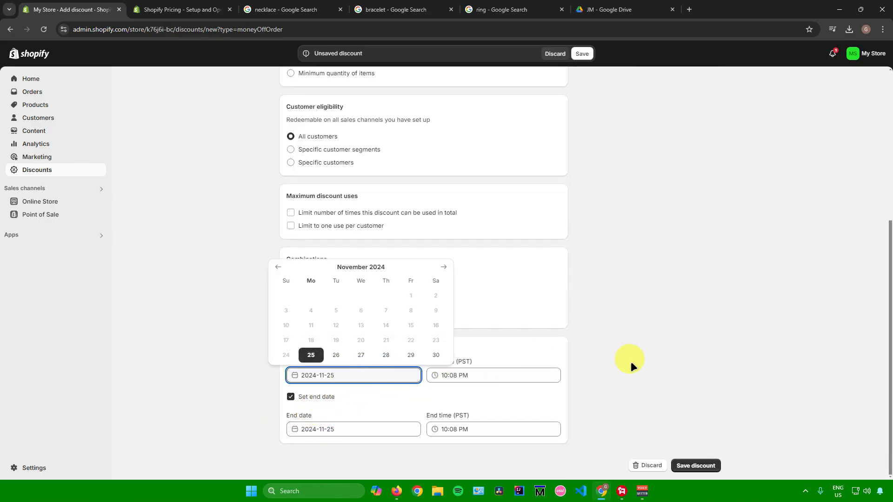
pyautogui.click(356, 427)
pyautogui.click(655, 381)
pyautogui.click(528, 375)
pyautogui.click(550, 402)
pyautogui.click(530, 426)
pyautogui.click(385, 410)
pyautogui.click(290, 396)
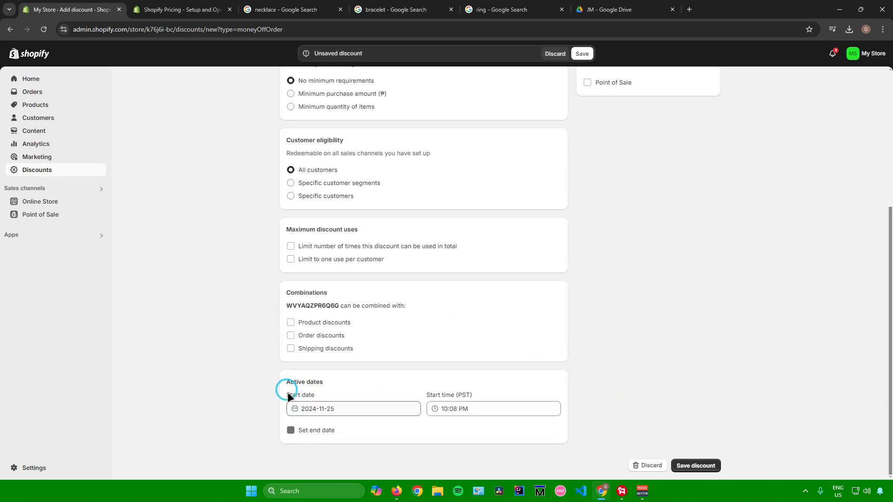
pyautogui.scroll(3, 422, 403)
pyautogui.scroll(-3, 422, 403)
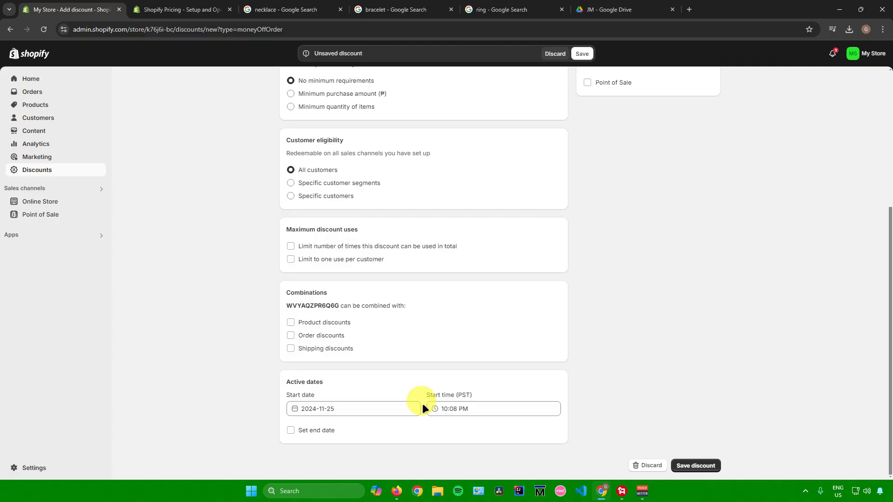